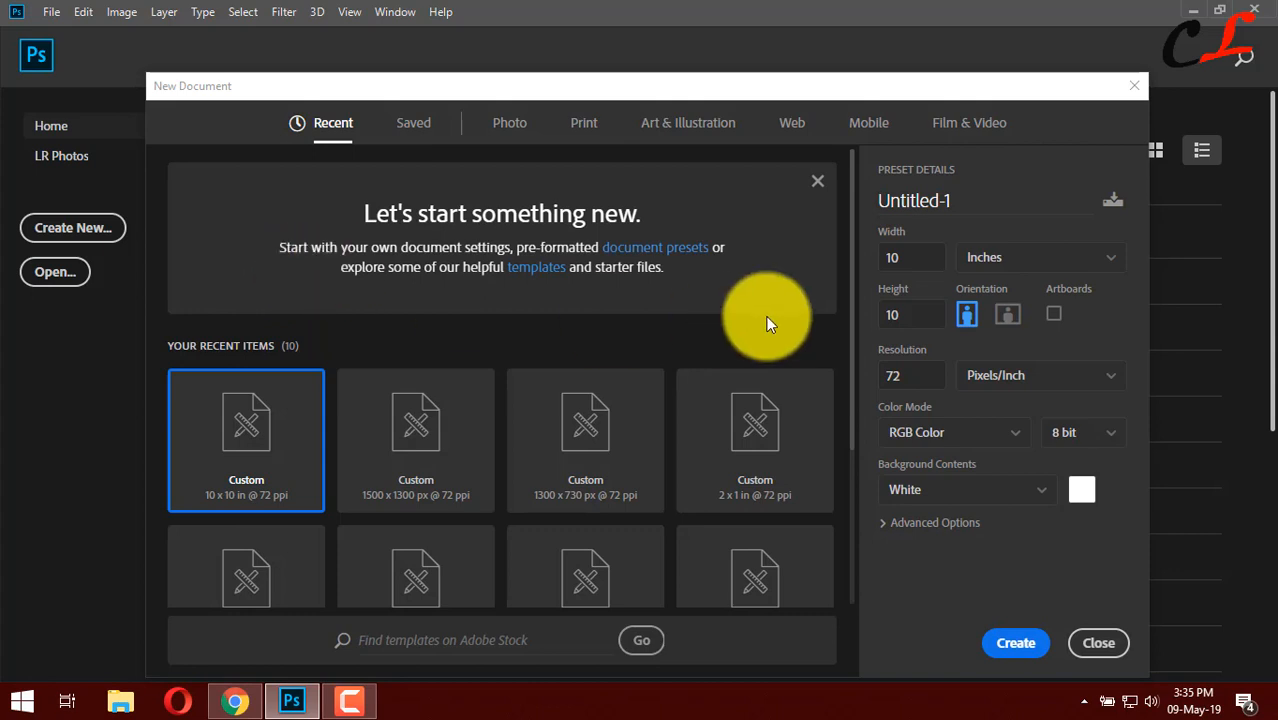
Step: Create a new 2400 by 2400 pixel document in 8-bit RGB Color with a white background
{"action": "left_click", "coordinate": [1112, 256]}
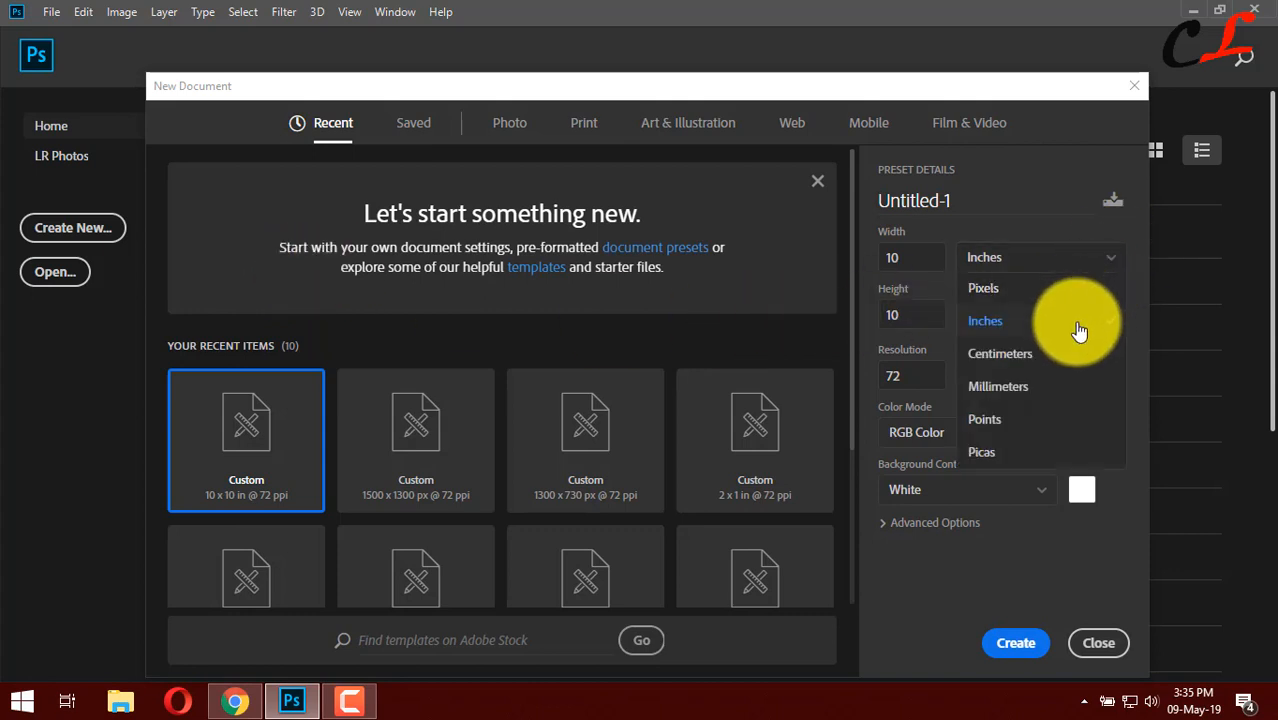
{"action": "left_click", "coordinate": [1027, 288]}
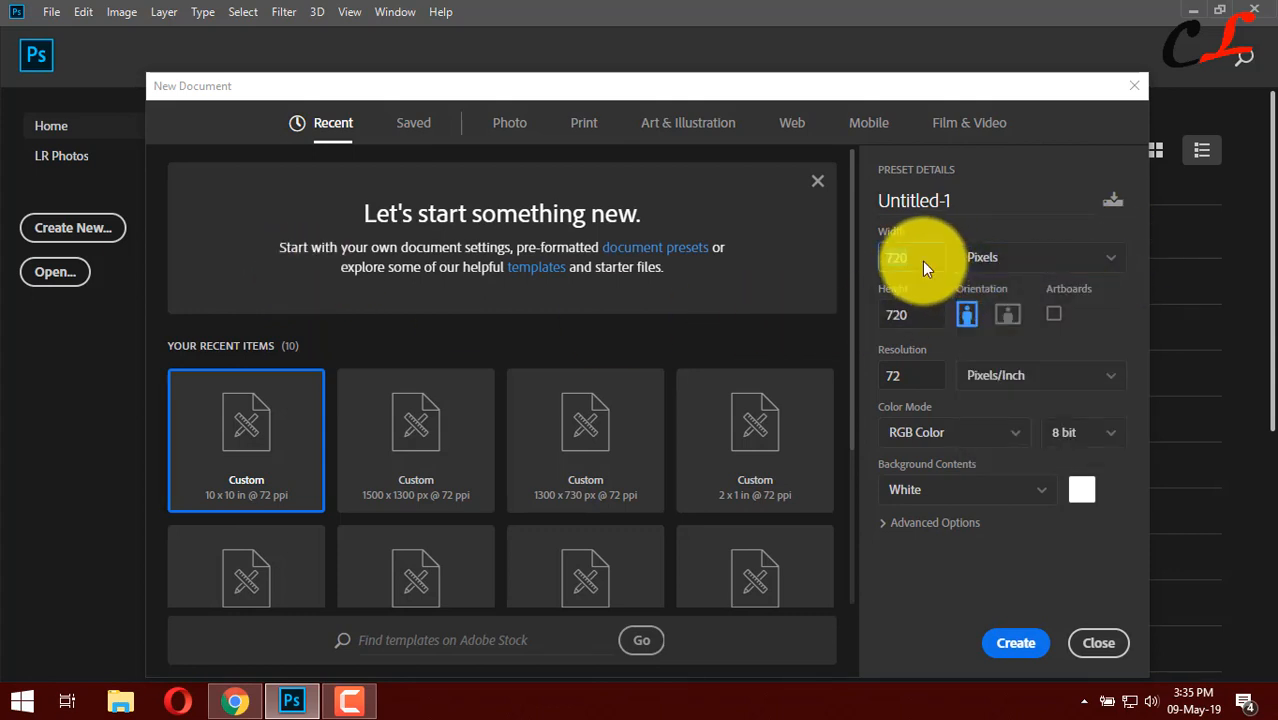
{"action": "left_click", "coordinate": [922, 258]}
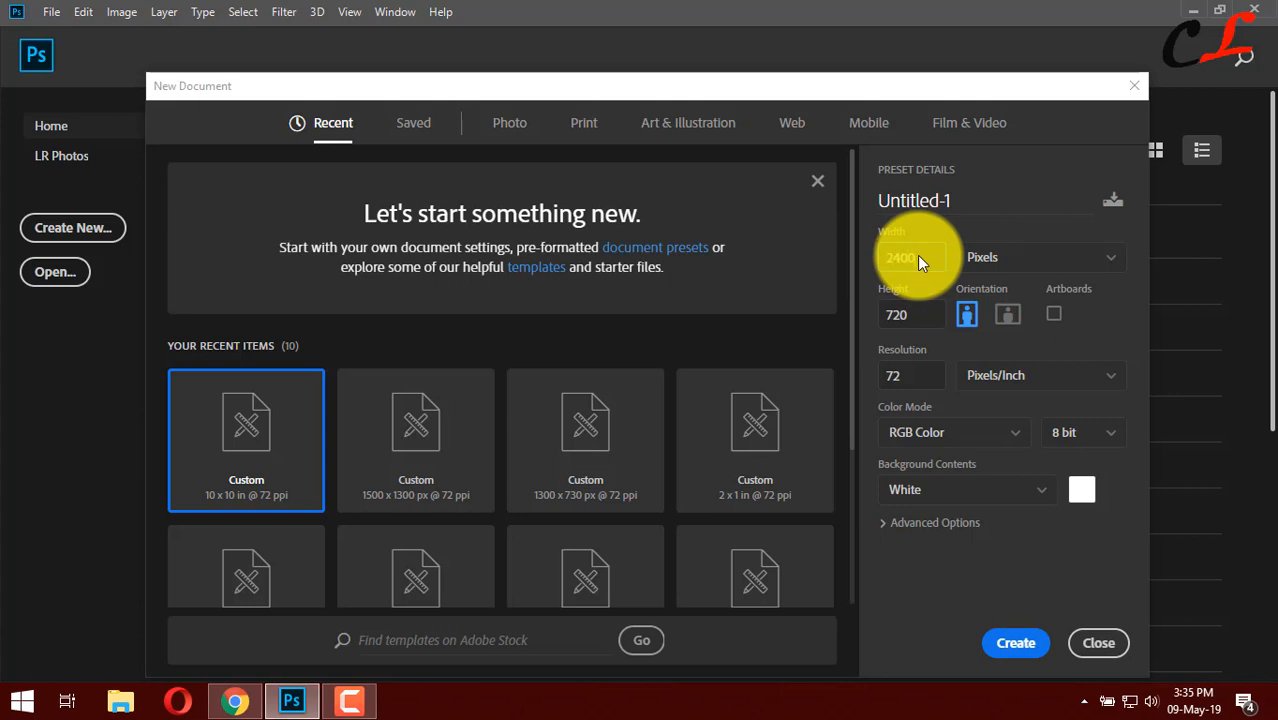
{"action": "key", "text": "Tab"}
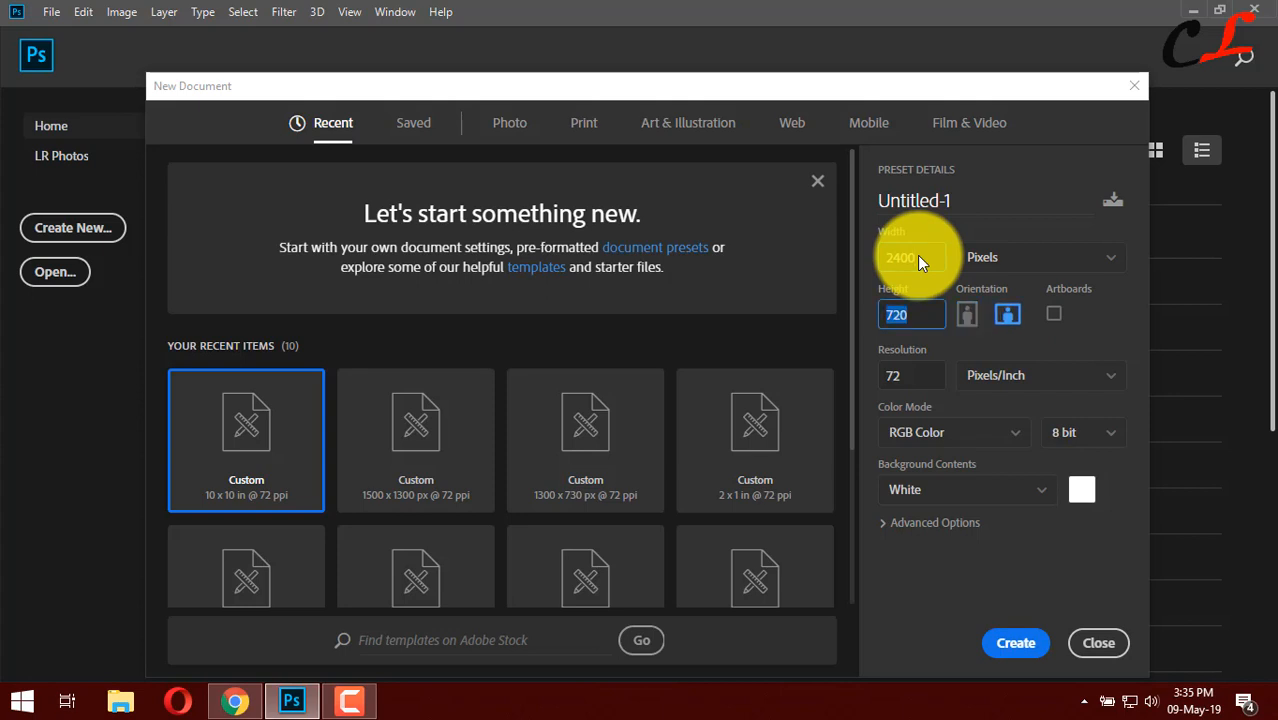
{"action": "type", "text": "2400"}
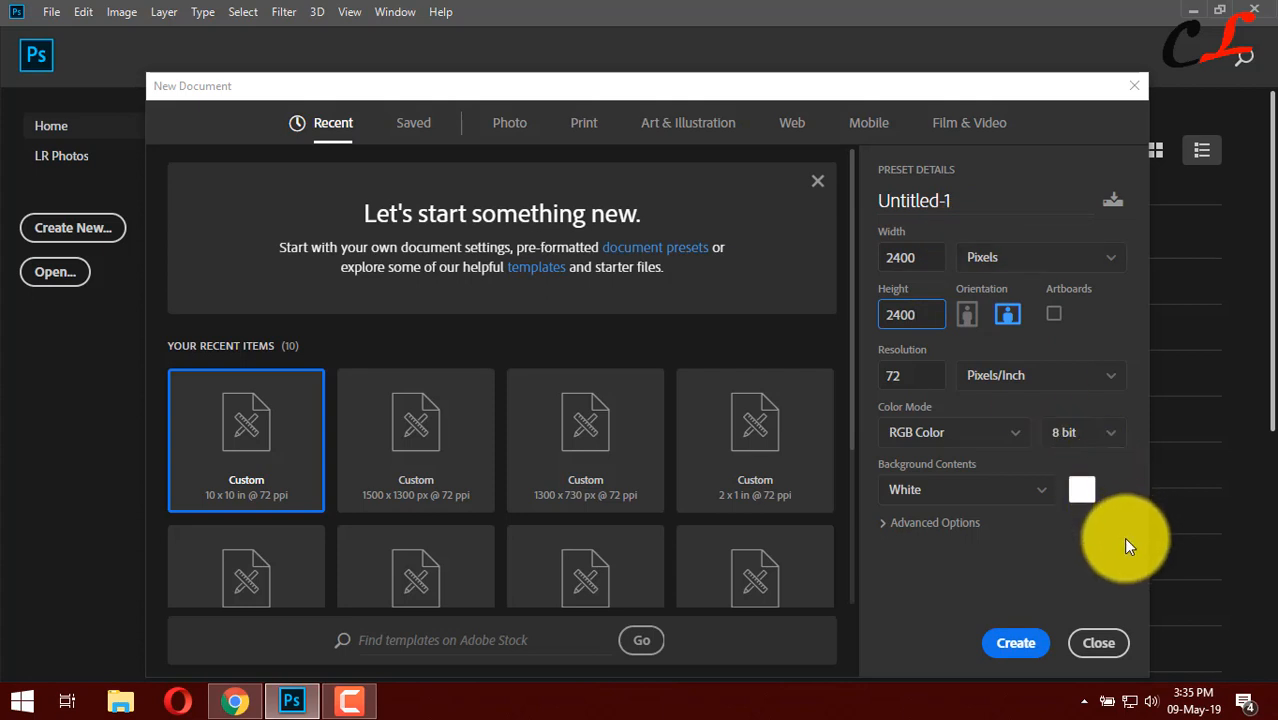
{"action": "left_click", "coordinate": [1103, 431]}
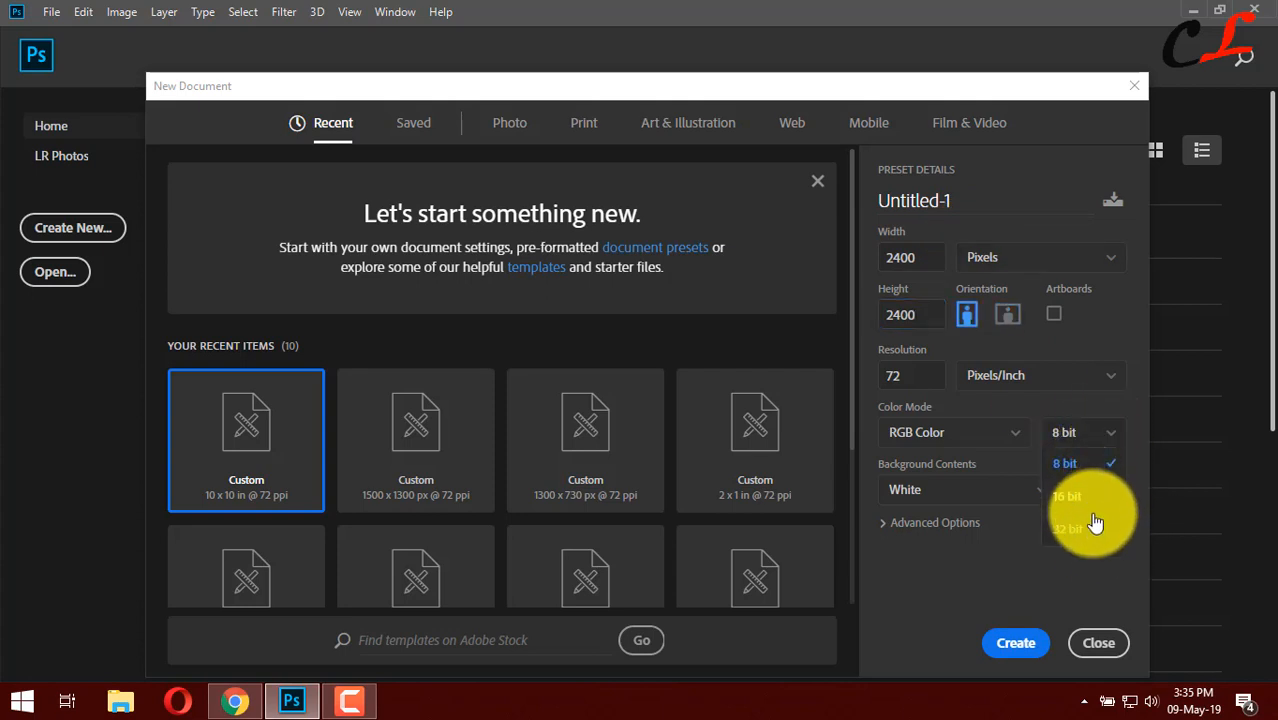
{"action": "left_click", "coordinate": [1097, 455]}
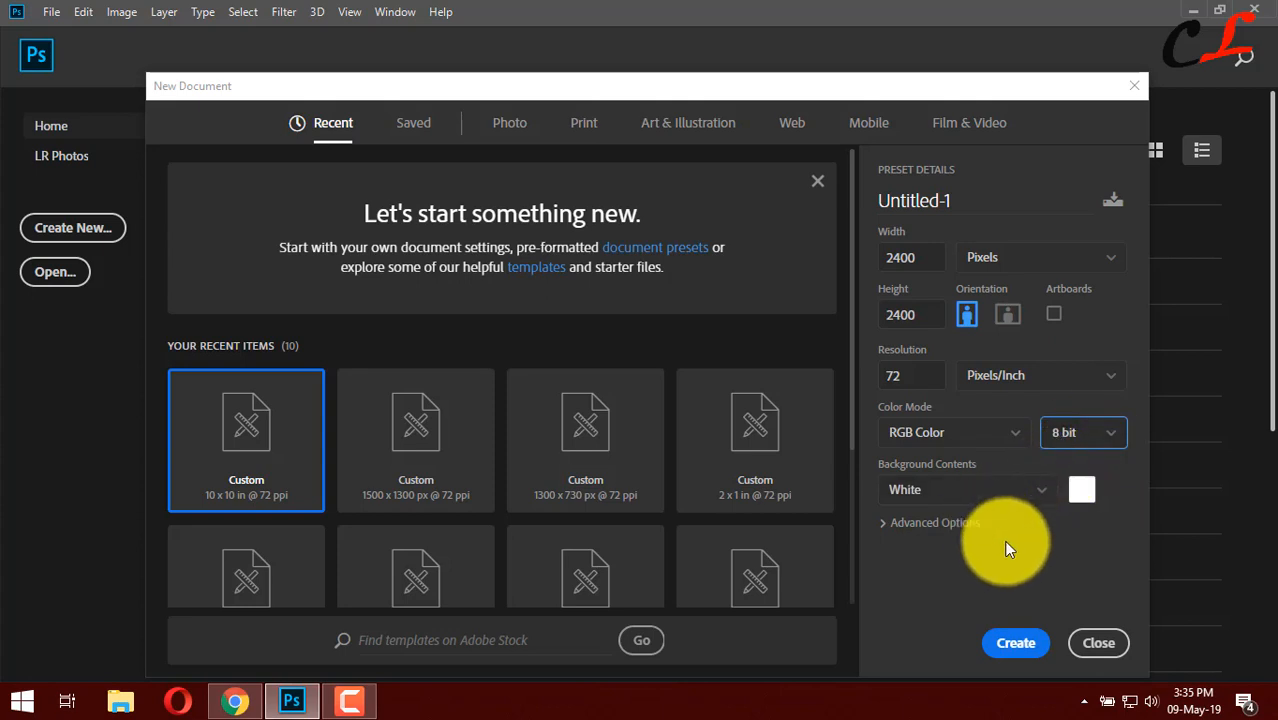
{"action": "left_click", "coordinate": [1018, 645]}
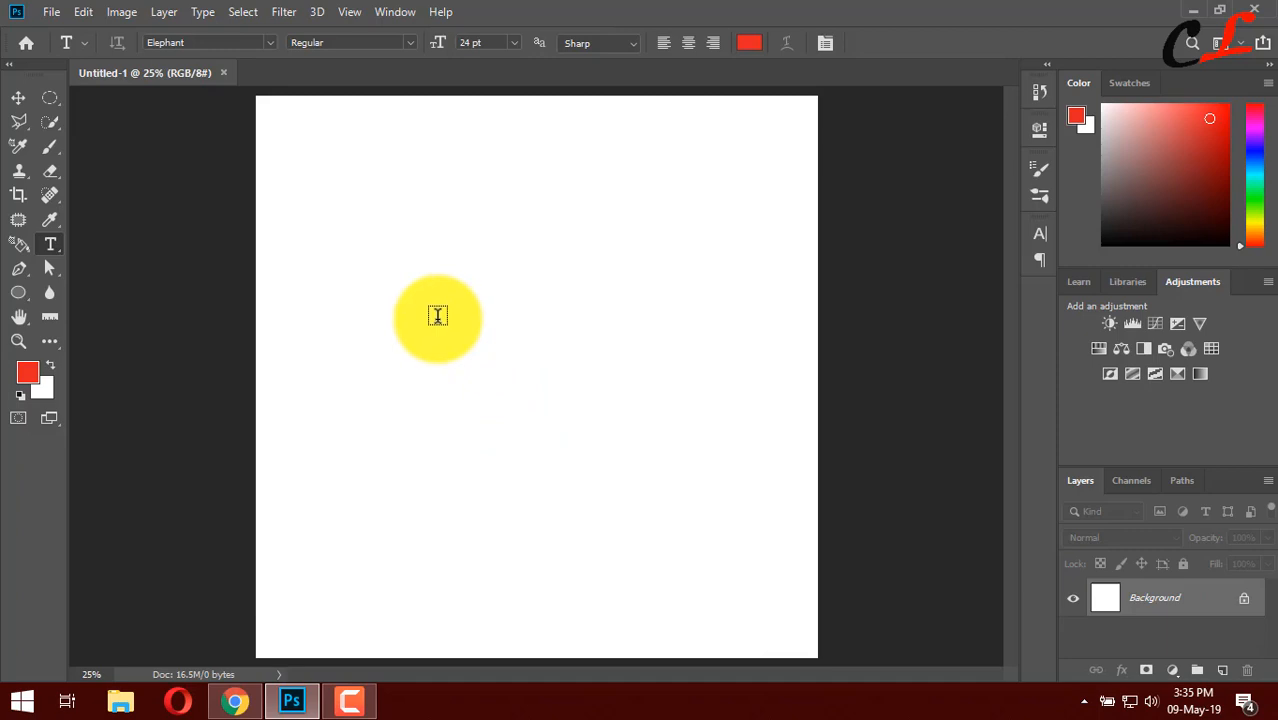
Step: Draw a white circle shape about 844 px in diameter with the Ellipse tool in the canvas's upper area
{"action": "scroll", "coordinate": [438, 316], "scroll_direction": "down", "scroll_amount": 2}
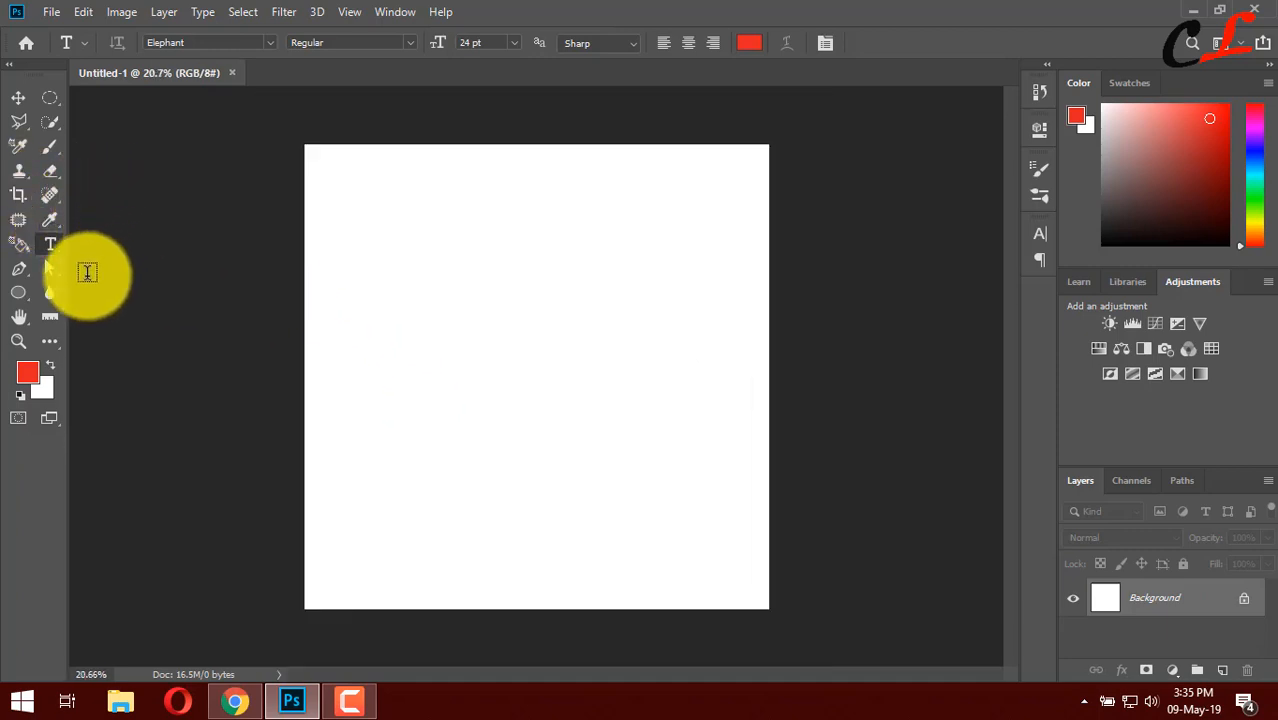
{"action": "left_click", "coordinate": [25, 293]}
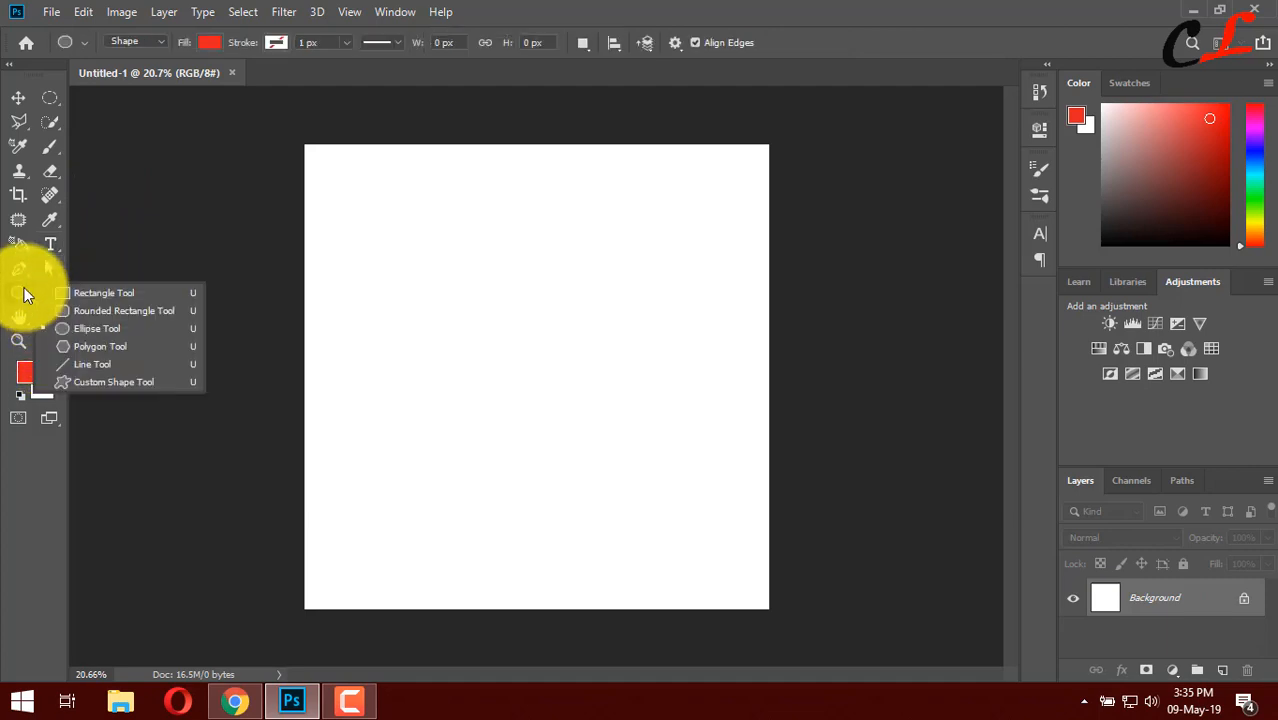
{"action": "left_click", "coordinate": [126, 331]}
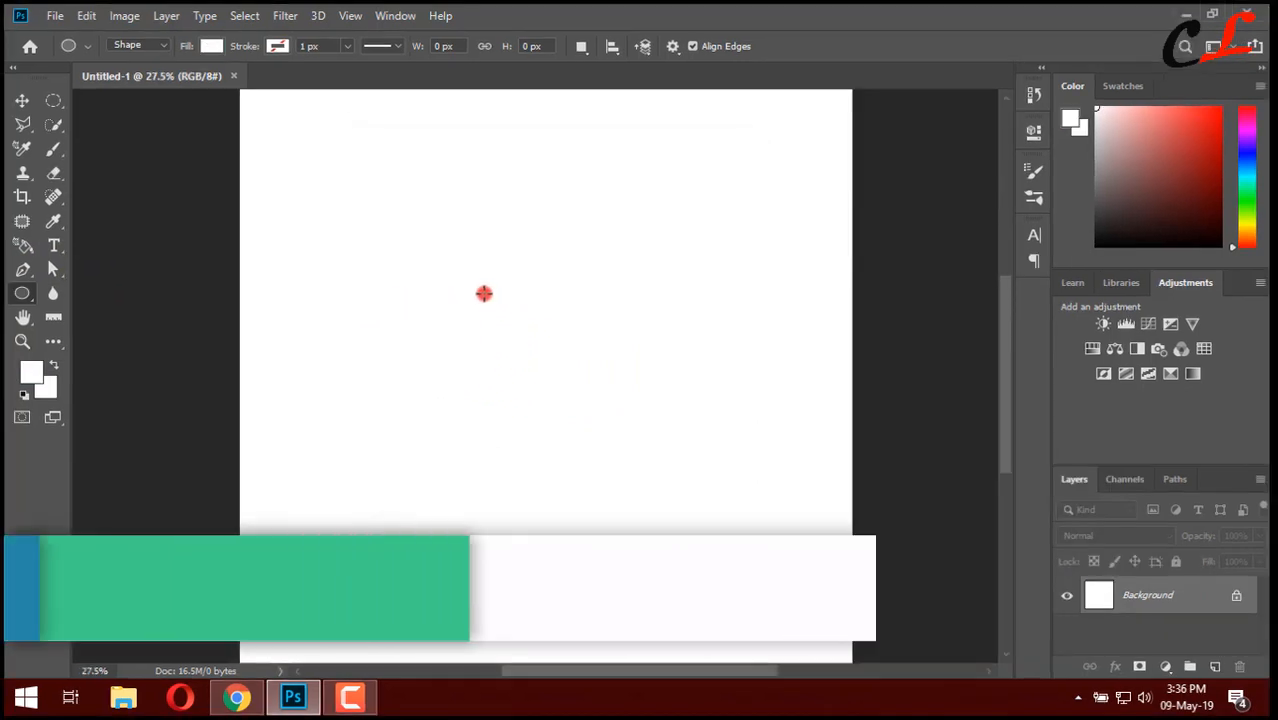
{"action": "left_click_drag", "start_coordinate": [485, 291], "coordinate": [658, 400]}
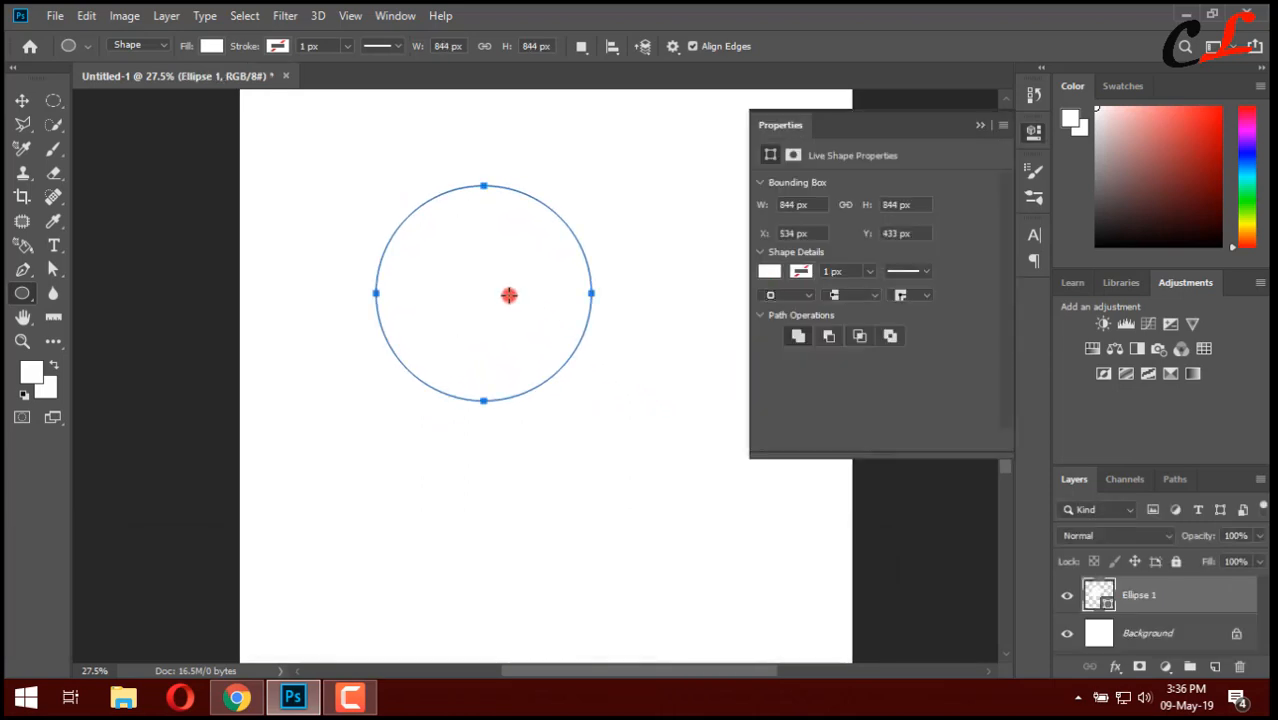
Step: Move the circle down and slightly right, closer to the middle of the canvas
{"action": "left_click", "coordinate": [509, 295]}
{"action": "left_click", "coordinate": [983, 127]}
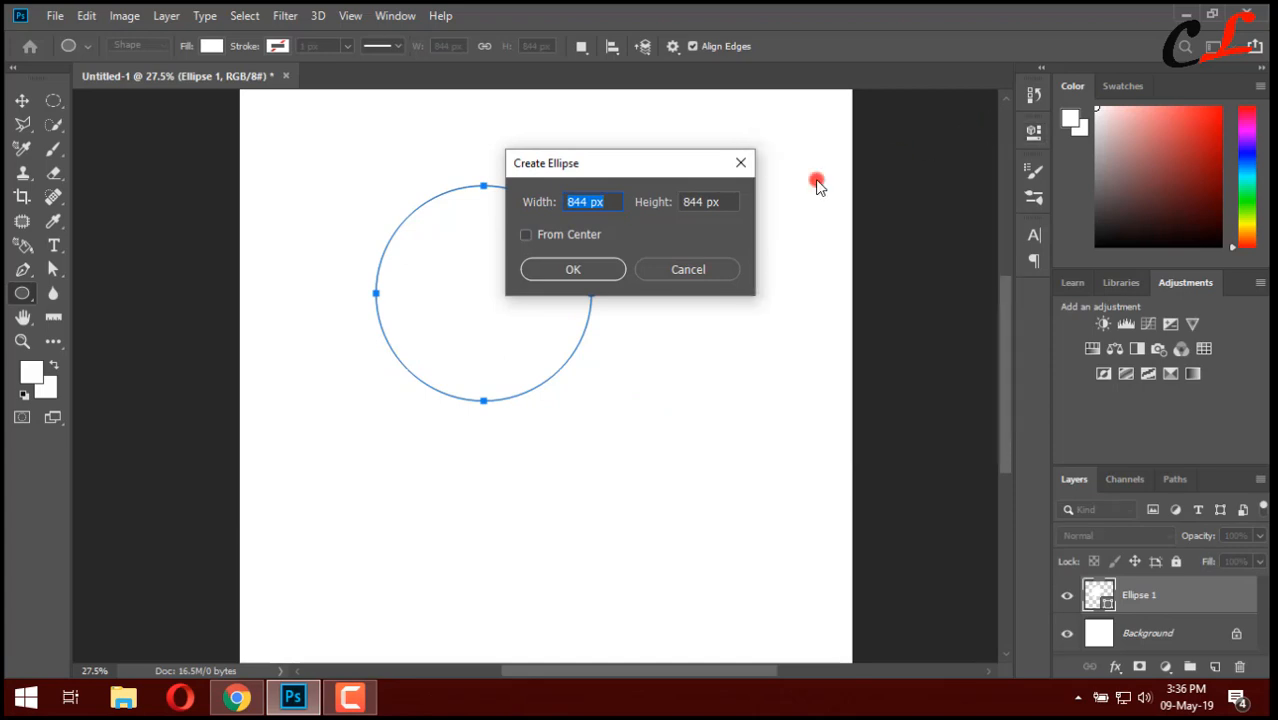
{"action": "left_click", "coordinate": [684, 269]}
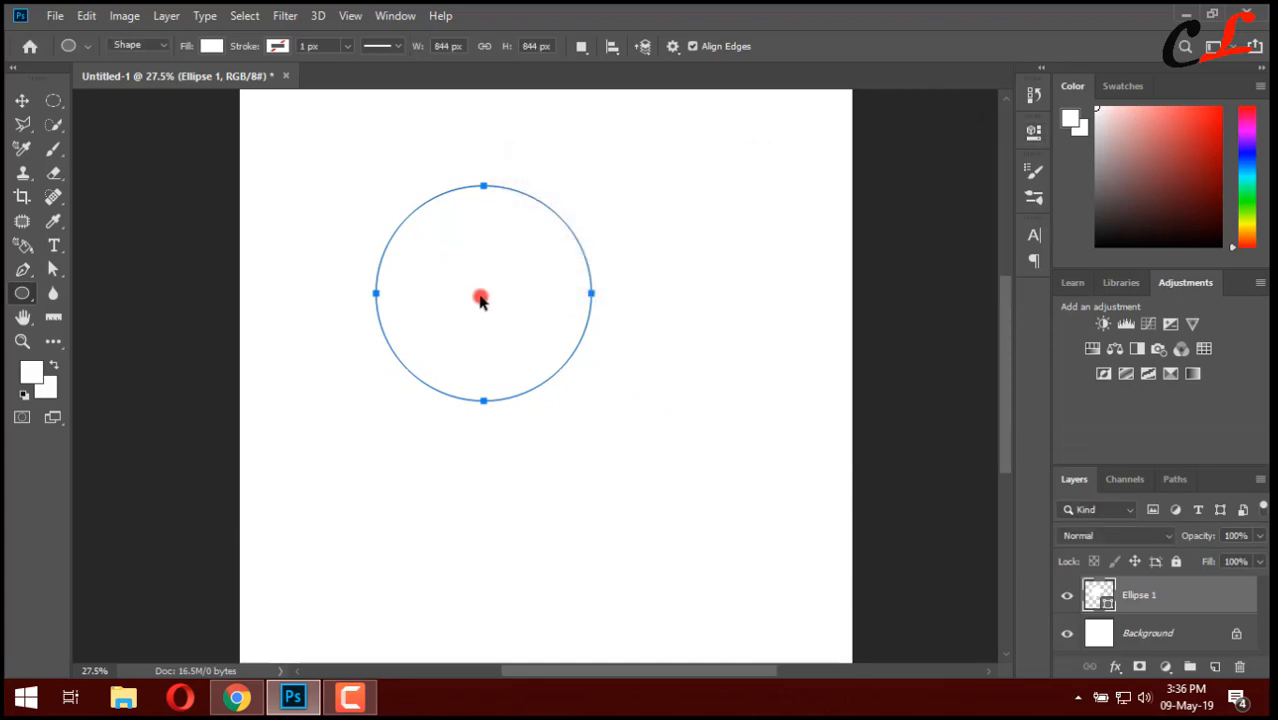
{"action": "left_click_drag", "start_coordinate": [476, 297], "coordinate": [507, 369]}
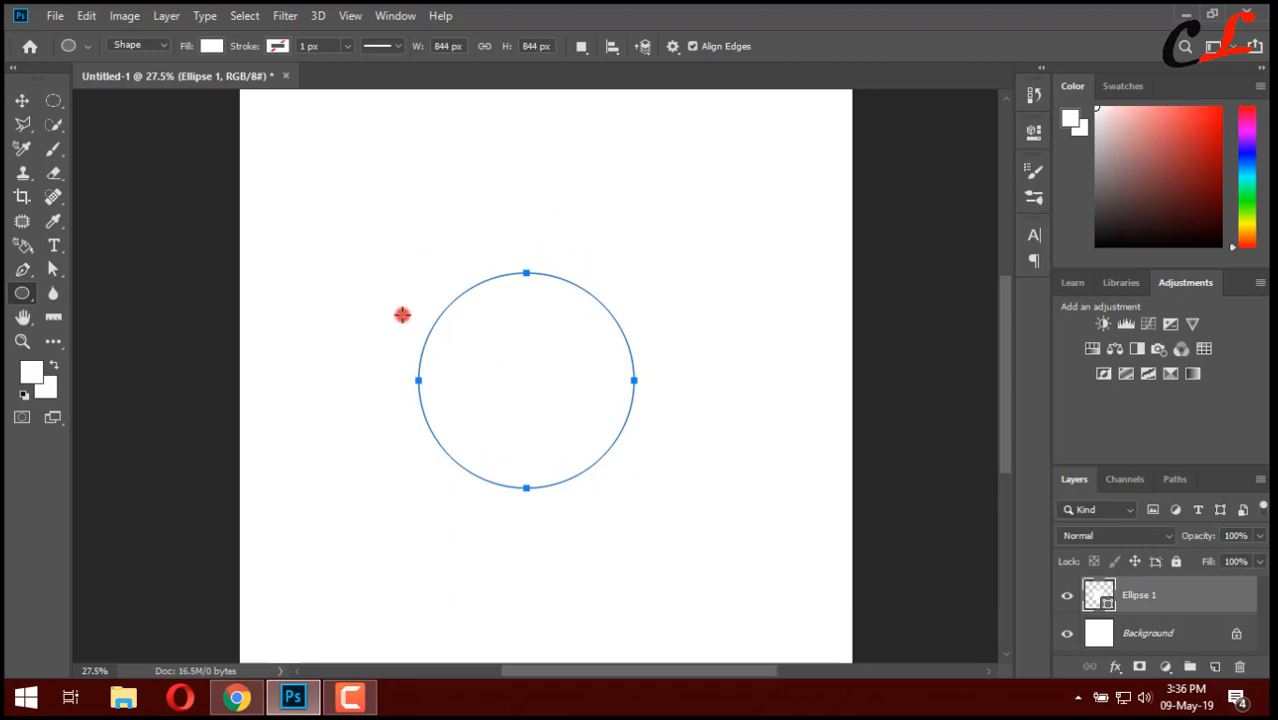
Step: Start path text on the upper-left part of the circle's outline with the Type tool, and set the font size to 48 pt
{"action": "left_click_drag", "start_coordinate": [53, 251], "coordinate": [148, 243]}
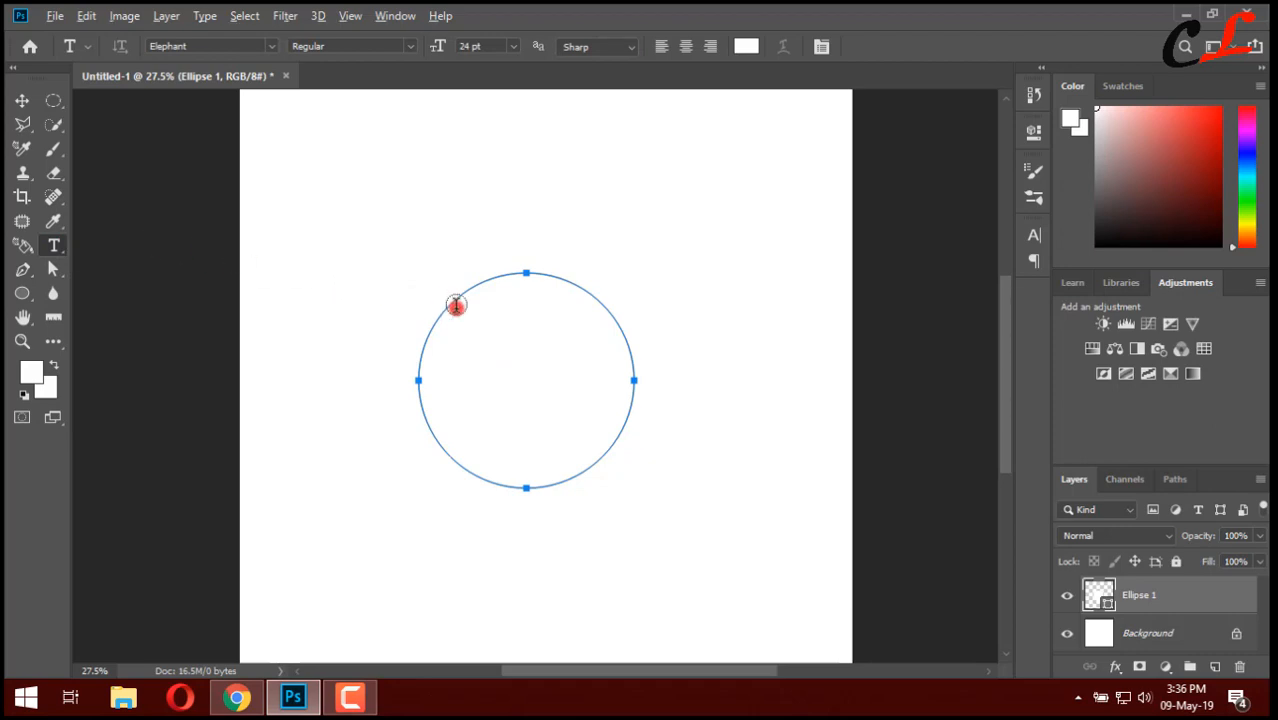
{"action": "scroll", "coordinate": [455, 305], "scroll_direction": "up", "scroll_amount": 5}
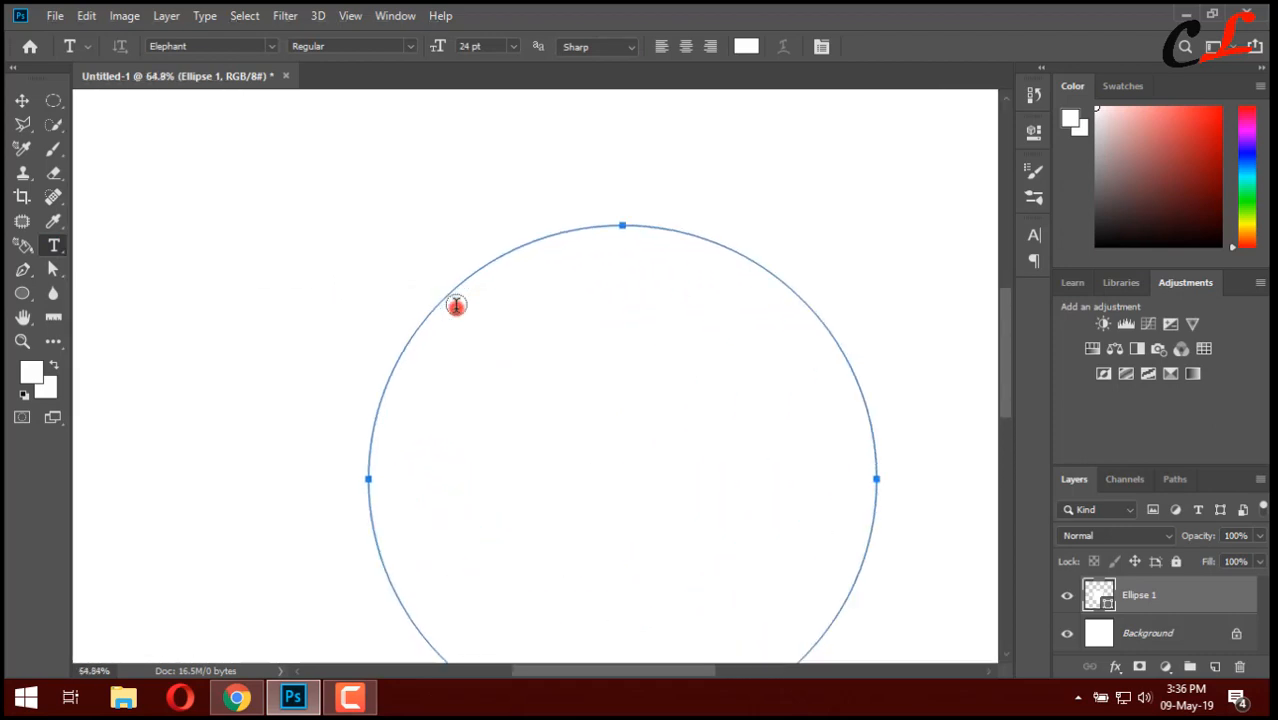
{"action": "scroll", "coordinate": [455, 305], "scroll_direction": "up", "scroll_amount": 1}
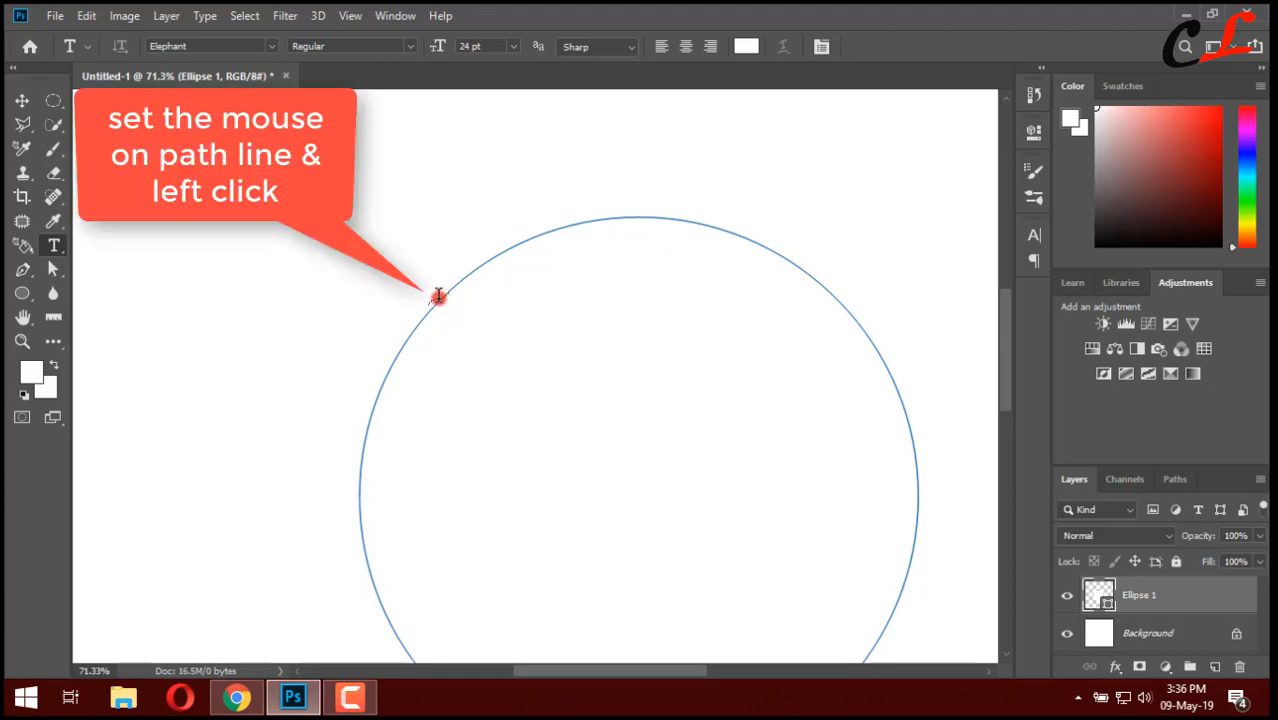
{"action": "left_click", "coordinate": [440, 297]}
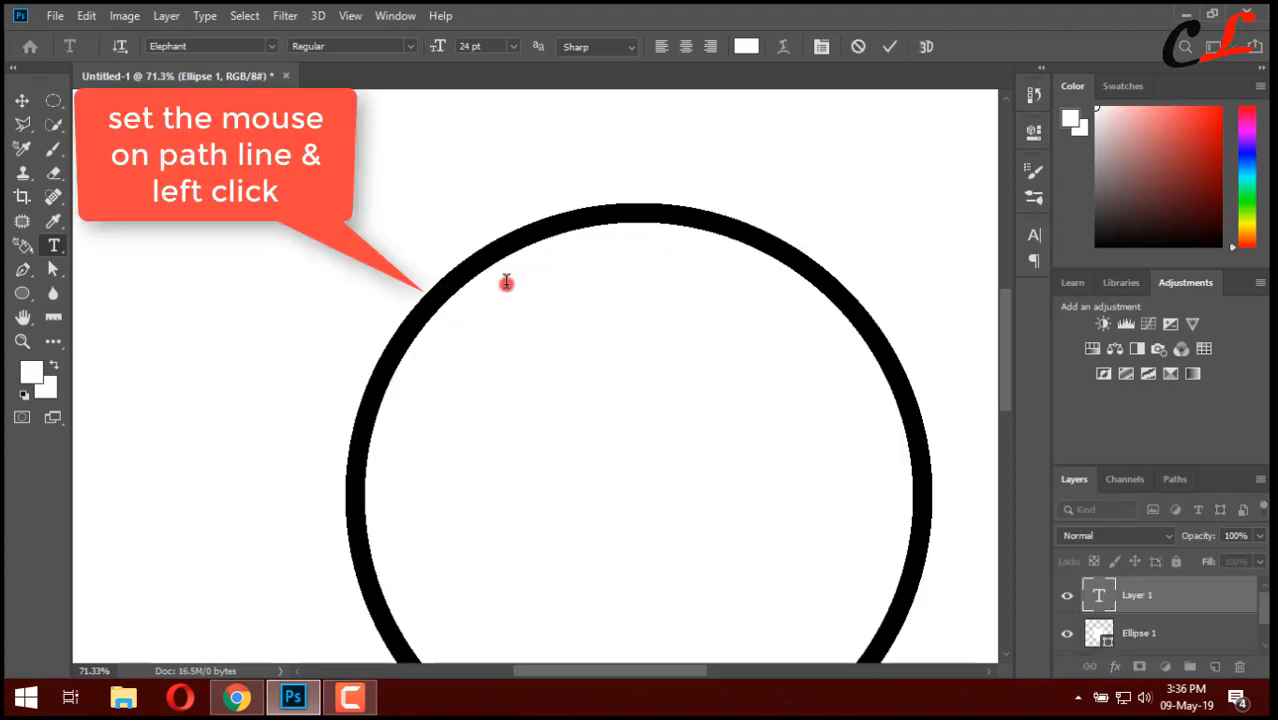
{"action": "scroll", "coordinate": [562, 286], "scroll_direction": "down", "scroll_amount": 2}
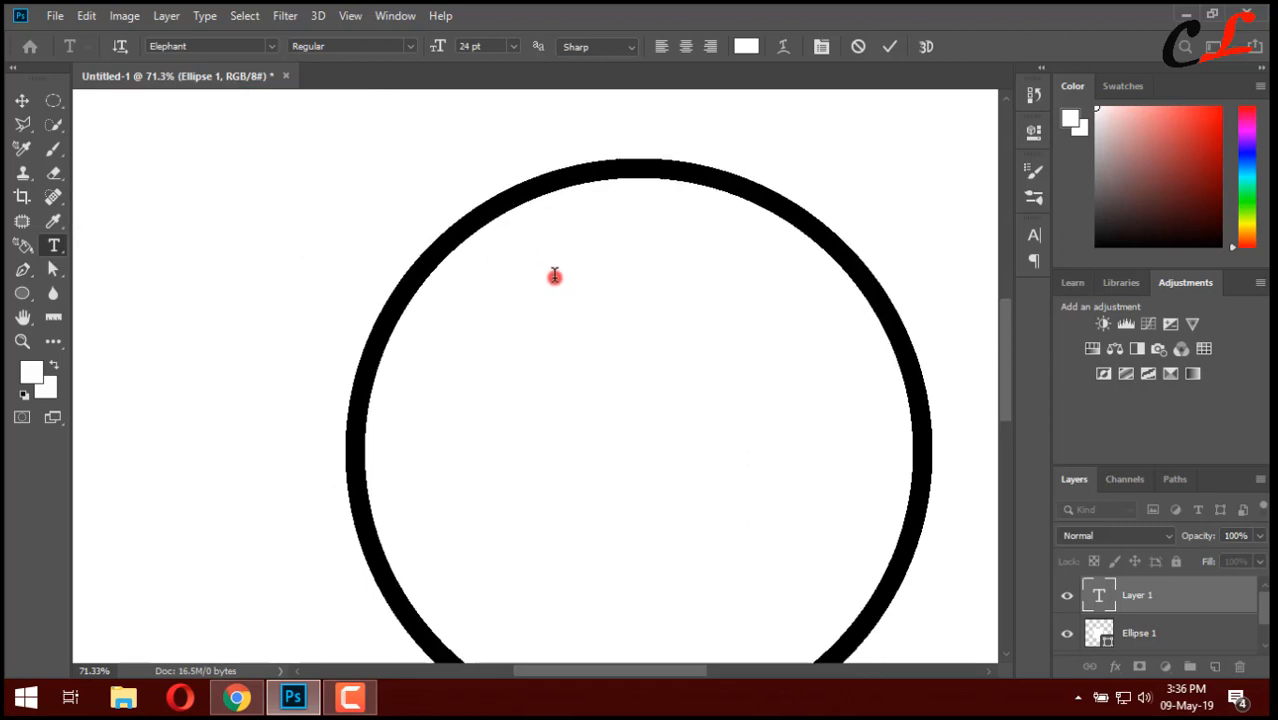
{"action": "left_click", "coordinate": [512, 47]}
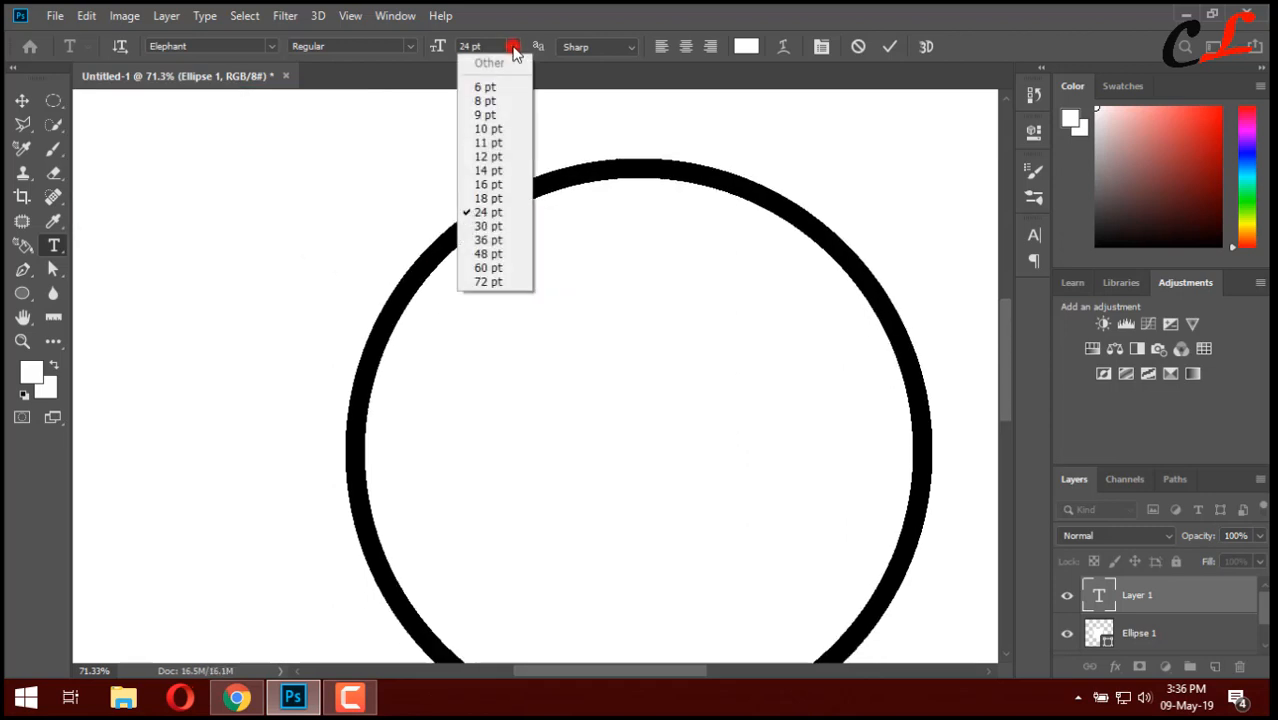
{"action": "left_click", "coordinate": [494, 254]}
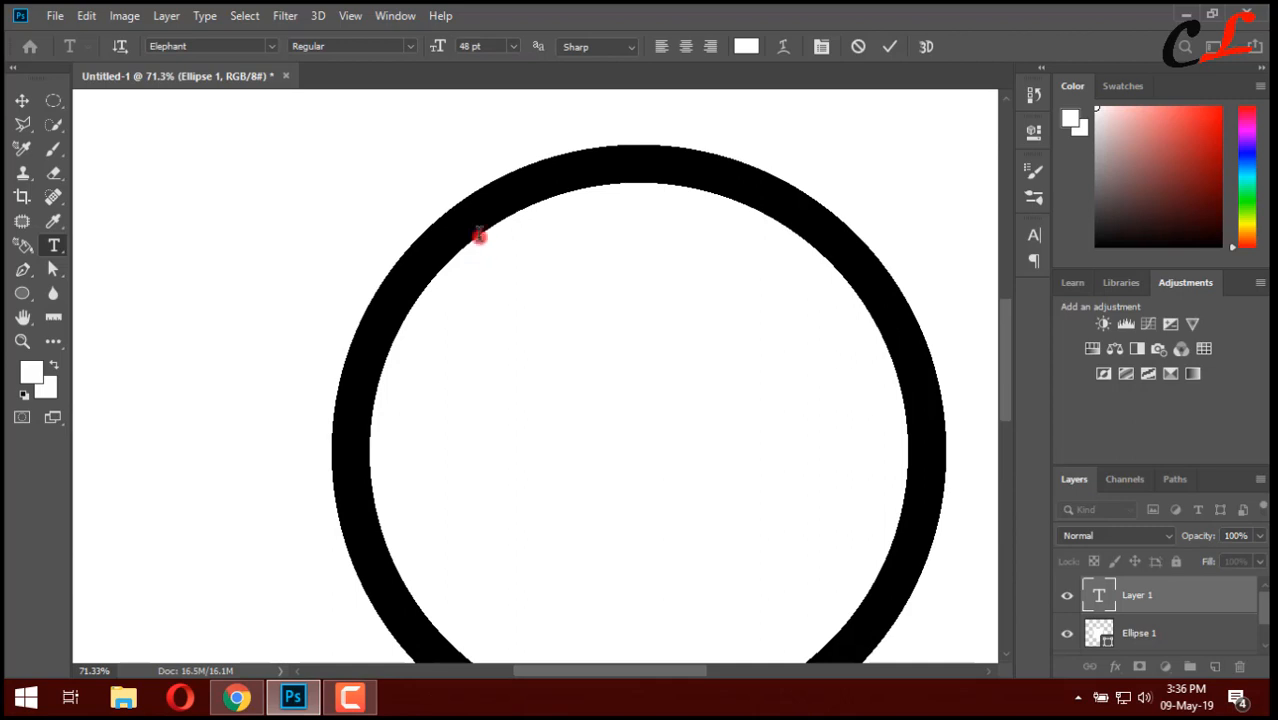
{"action": "left_click", "coordinate": [471, 223]}
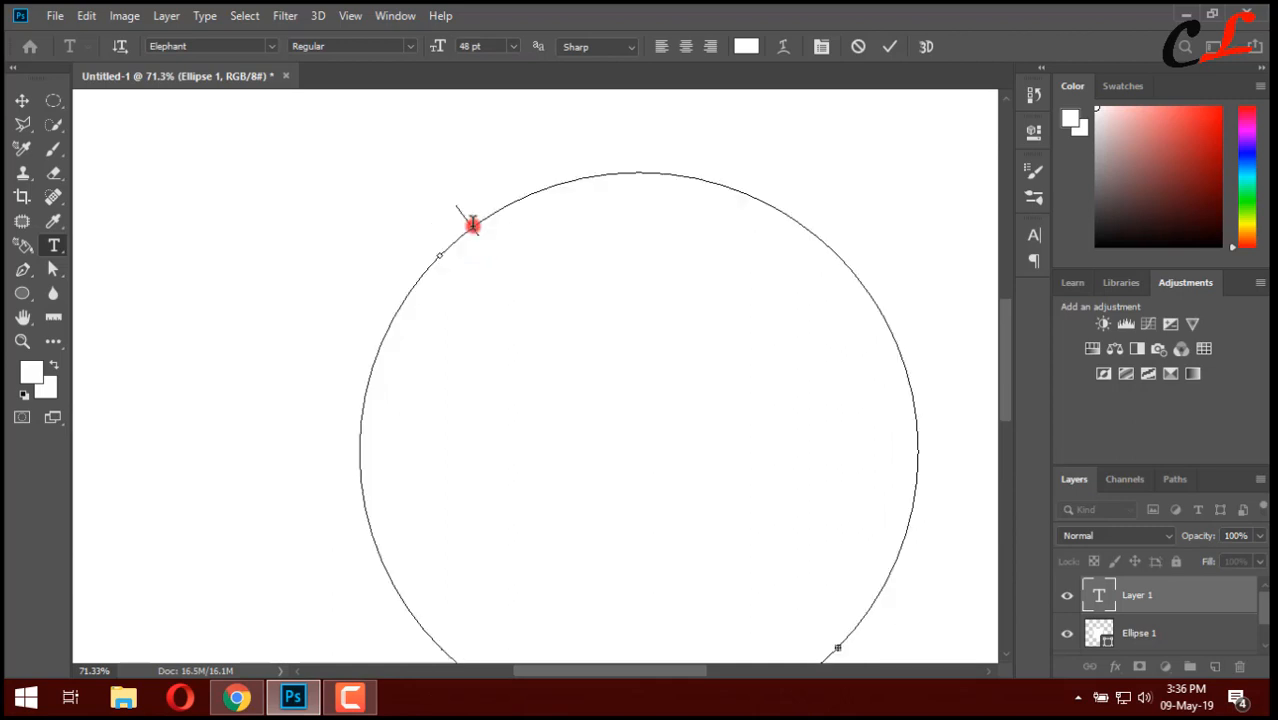
Step: Change the text color from the foreground color picker to a bright red
{"action": "left_click", "coordinate": [28, 373]}
{"action": "type", "text": "e90b0b"}
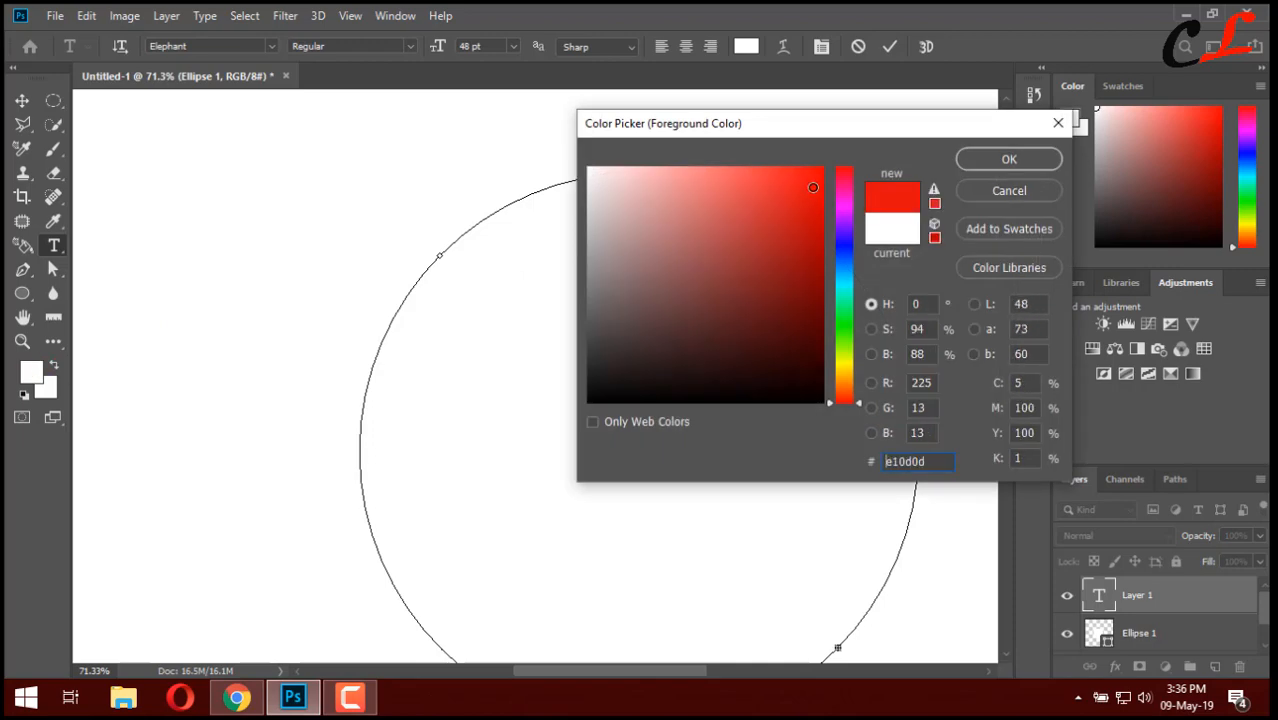
{"action": "left_click", "coordinate": [980, 165]}
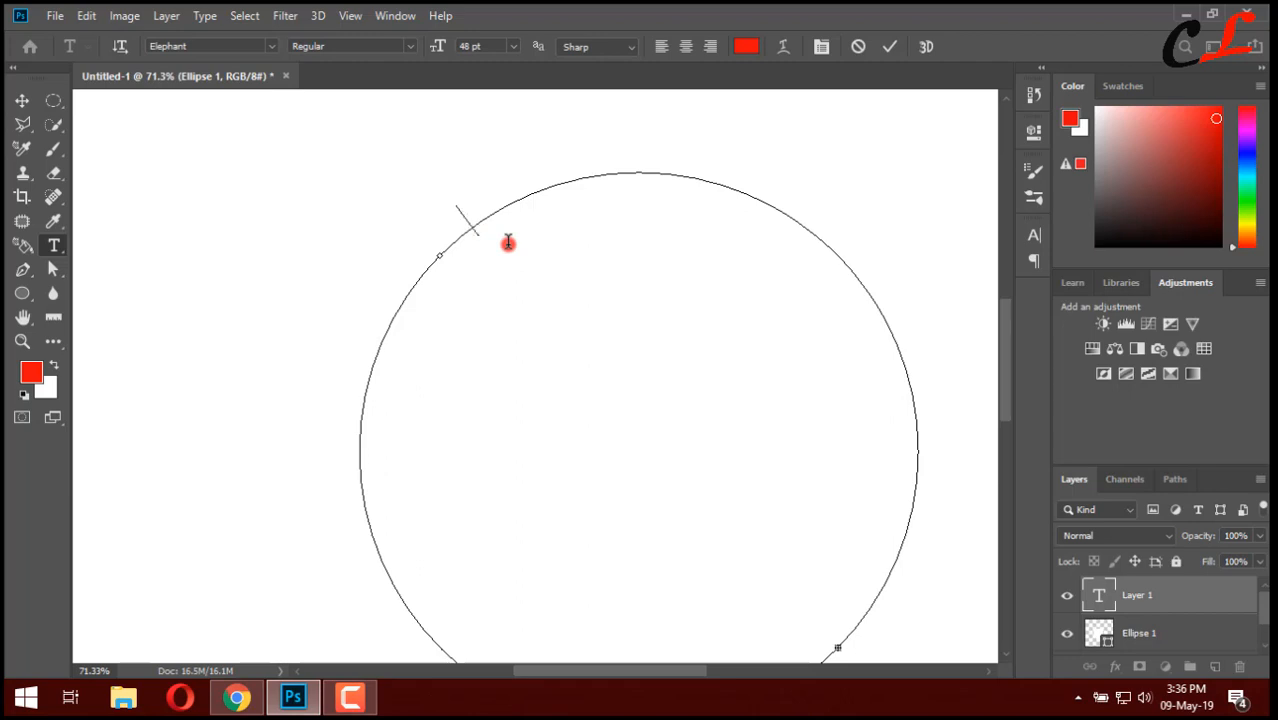
Step: Enter the text "How to do circle text on Photoshop" along the circle's path
{"action": "type", "text": "Ho"}
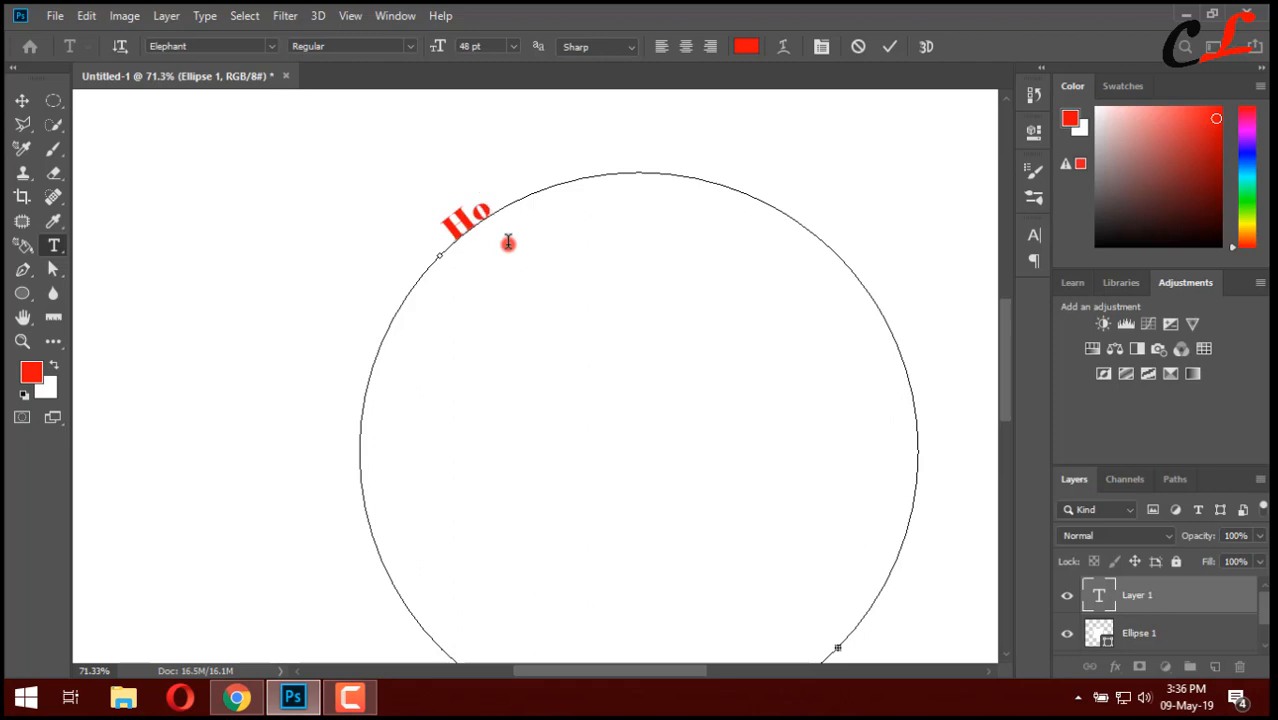
{"action": "type", "text": "w"}
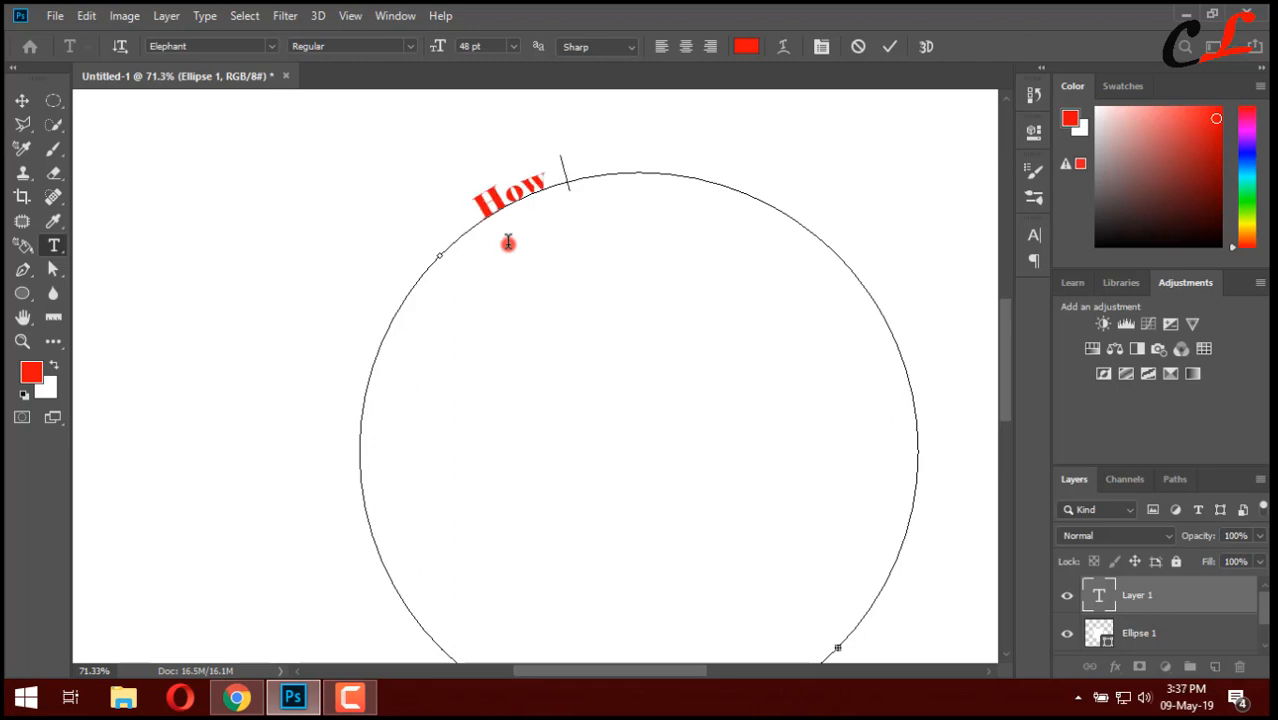
{"action": "type", "text": " to"}
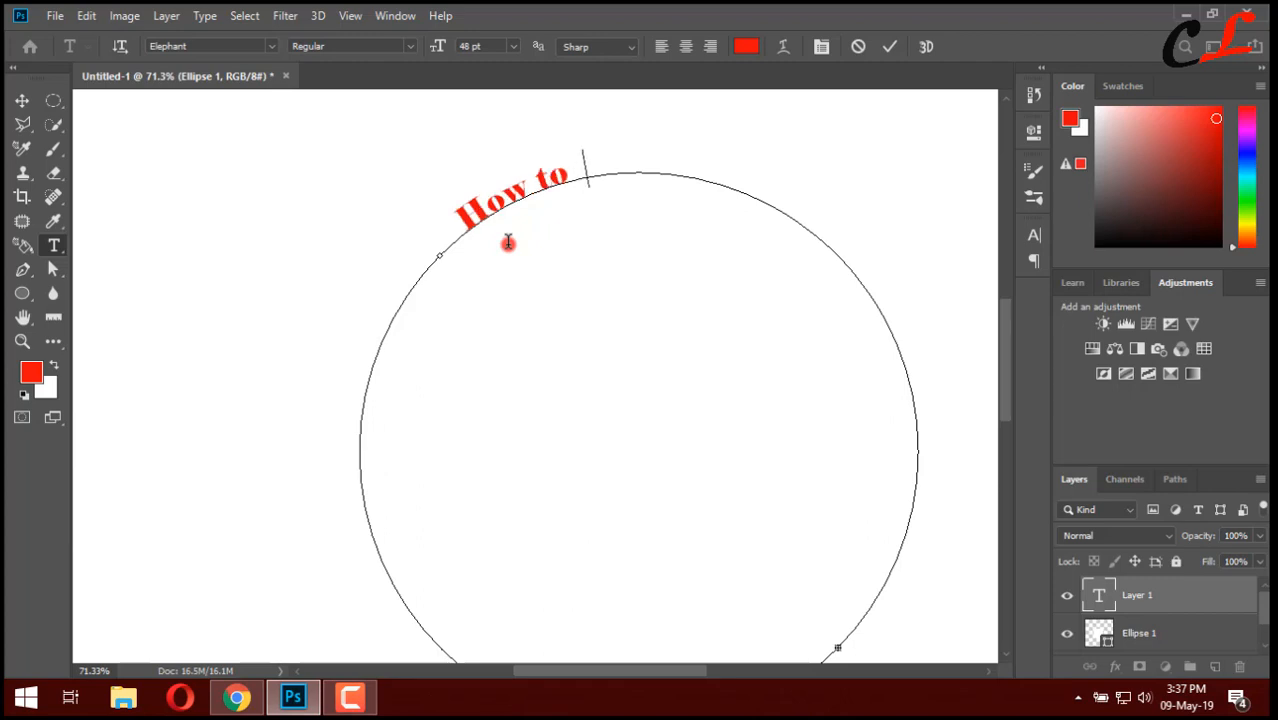
{"action": "type", "text": " do"}
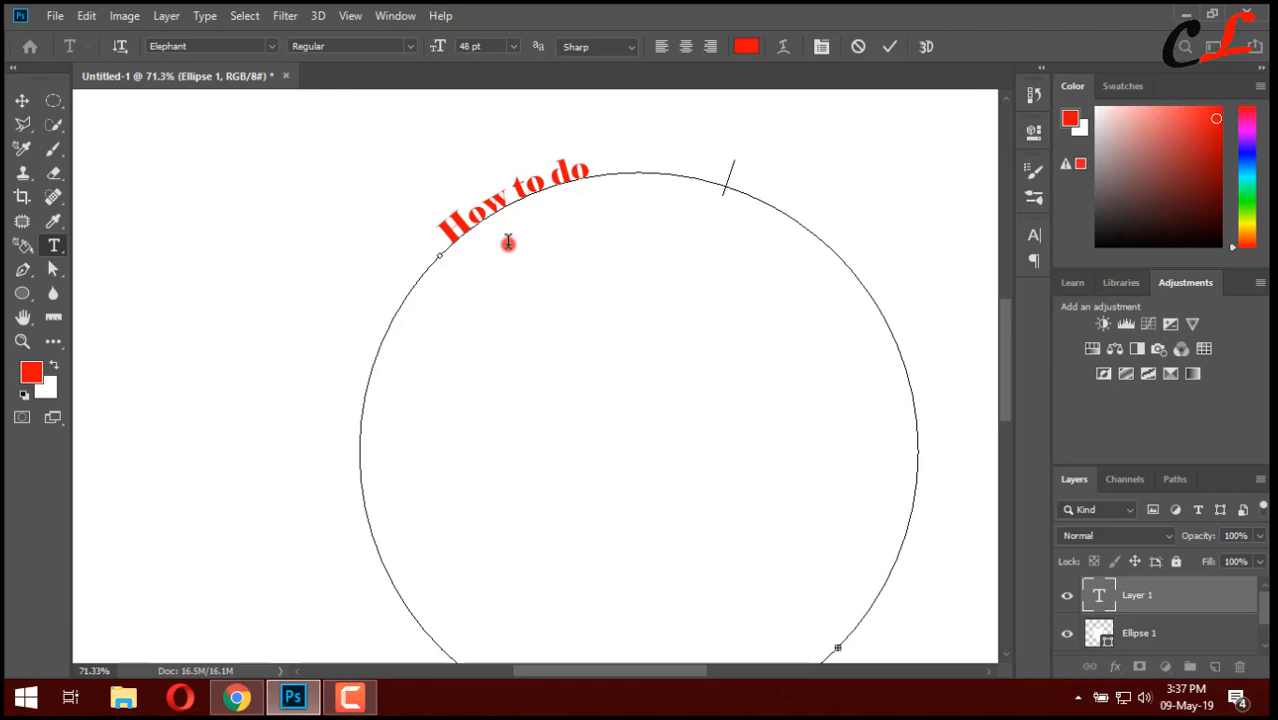
{"action": "type", "text": " circle"}
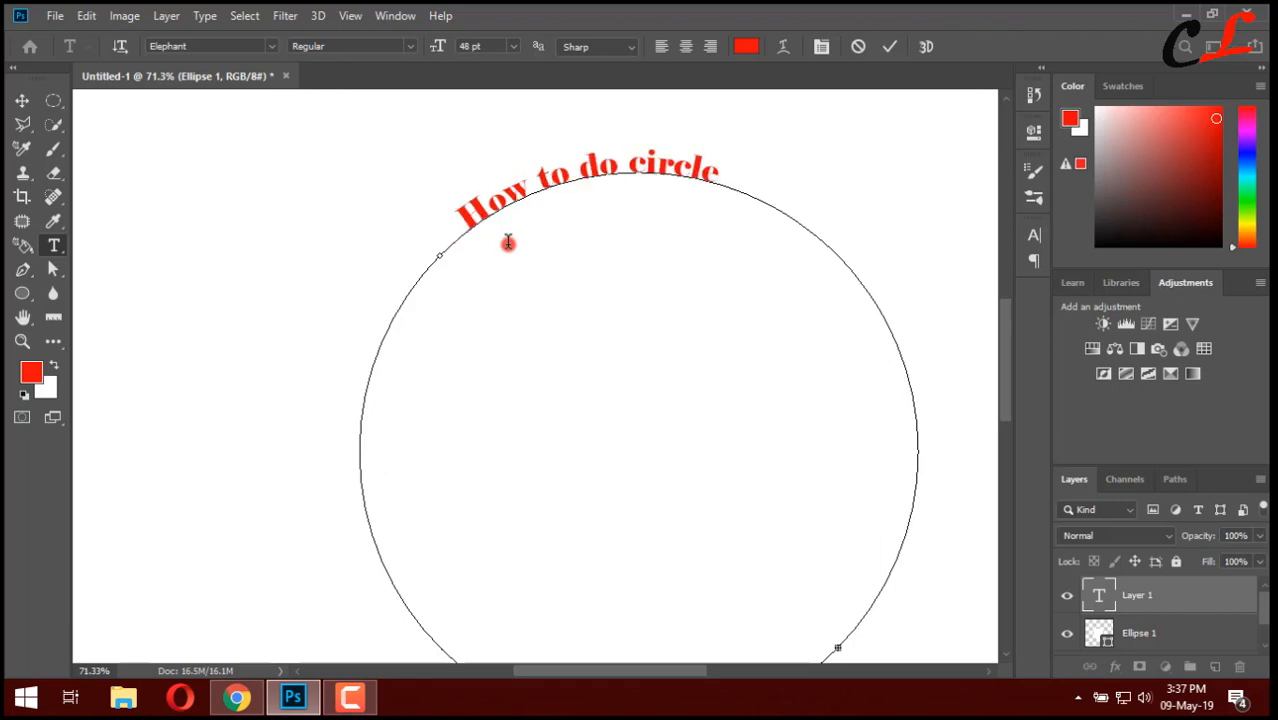
{"action": "type", "text": " text"}
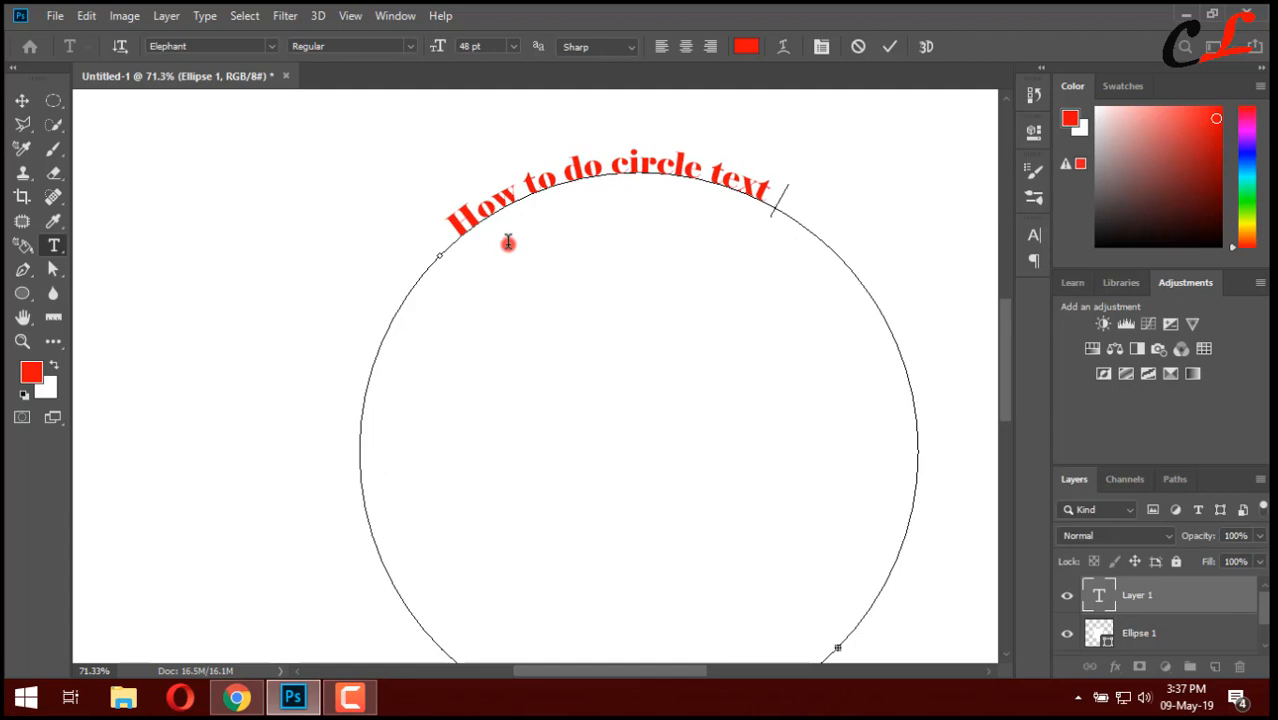
{"action": "type", "text": " on"}
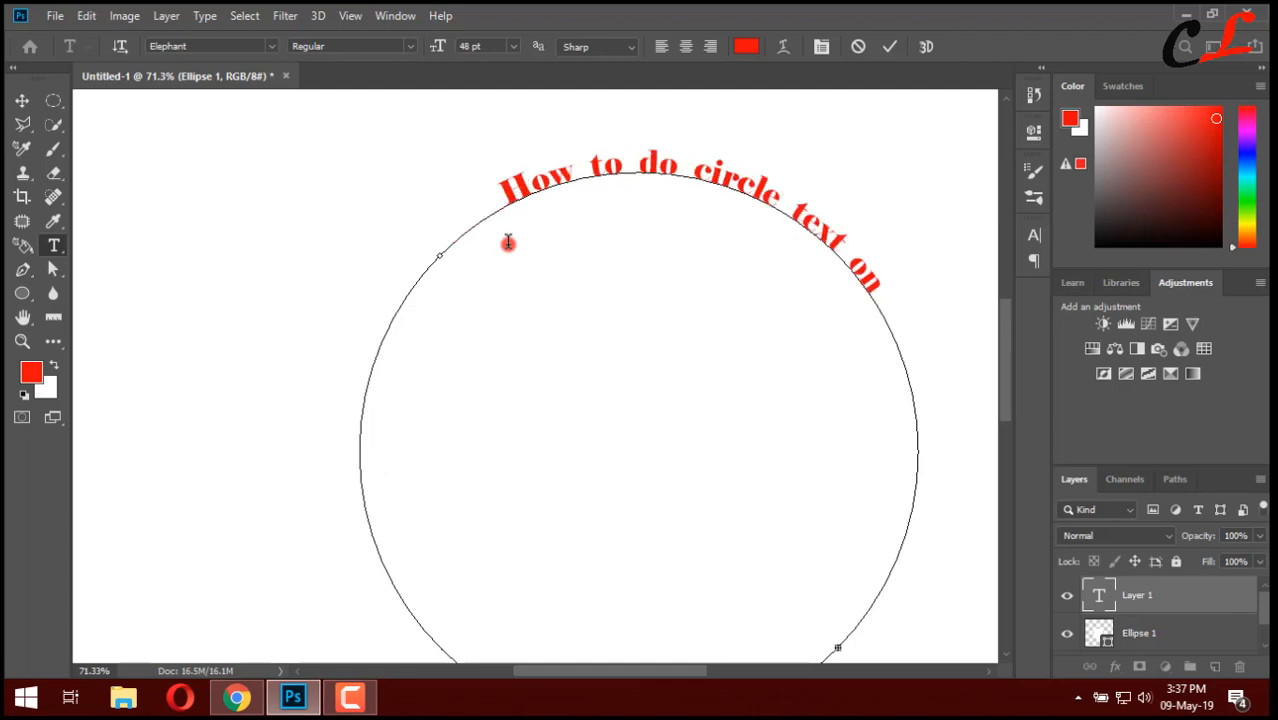
{"action": "type", "text": " Photo"}
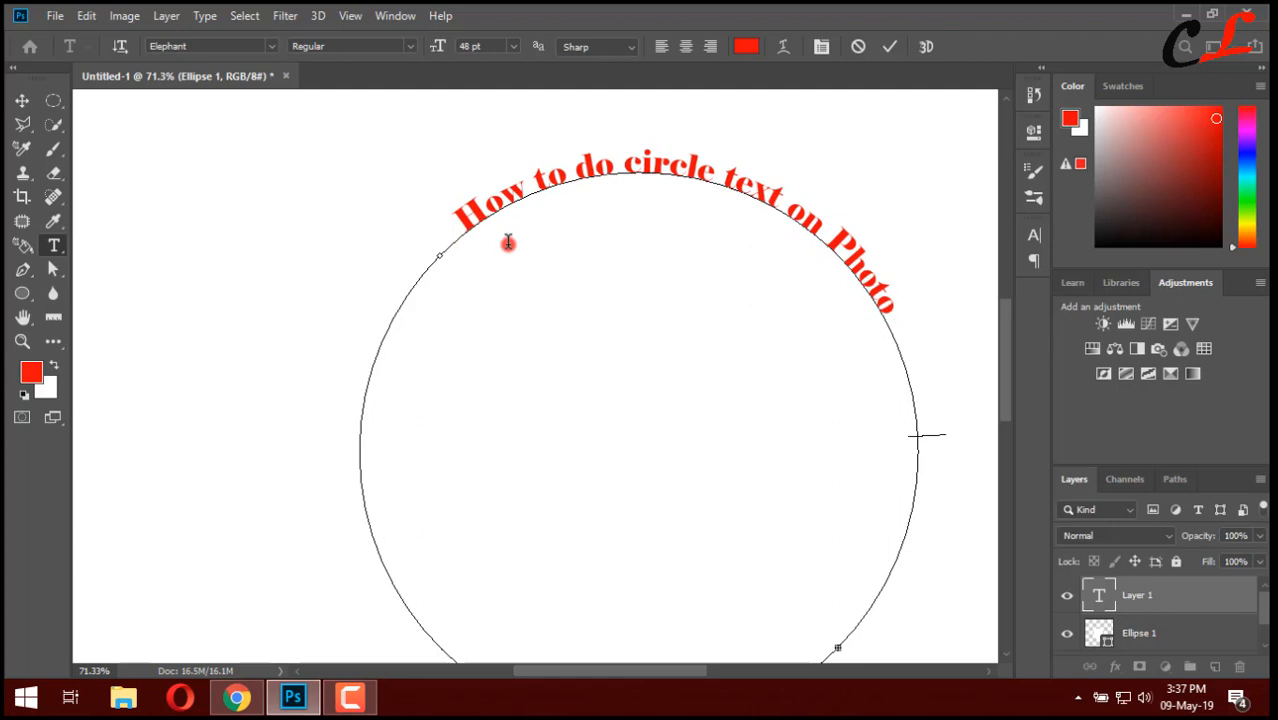
{"action": "type", "text": " shop"}
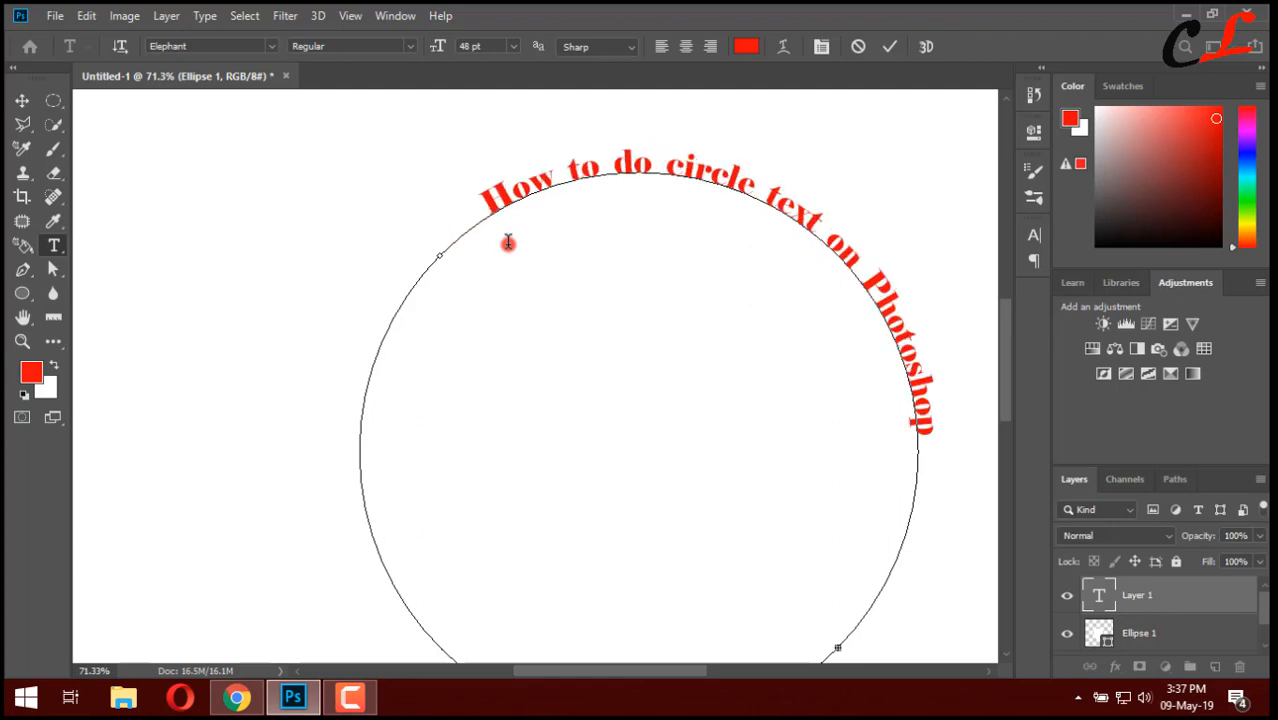
{"action": "scroll", "coordinate": [508, 242], "scroll_direction": "down", "scroll_amount": 2}
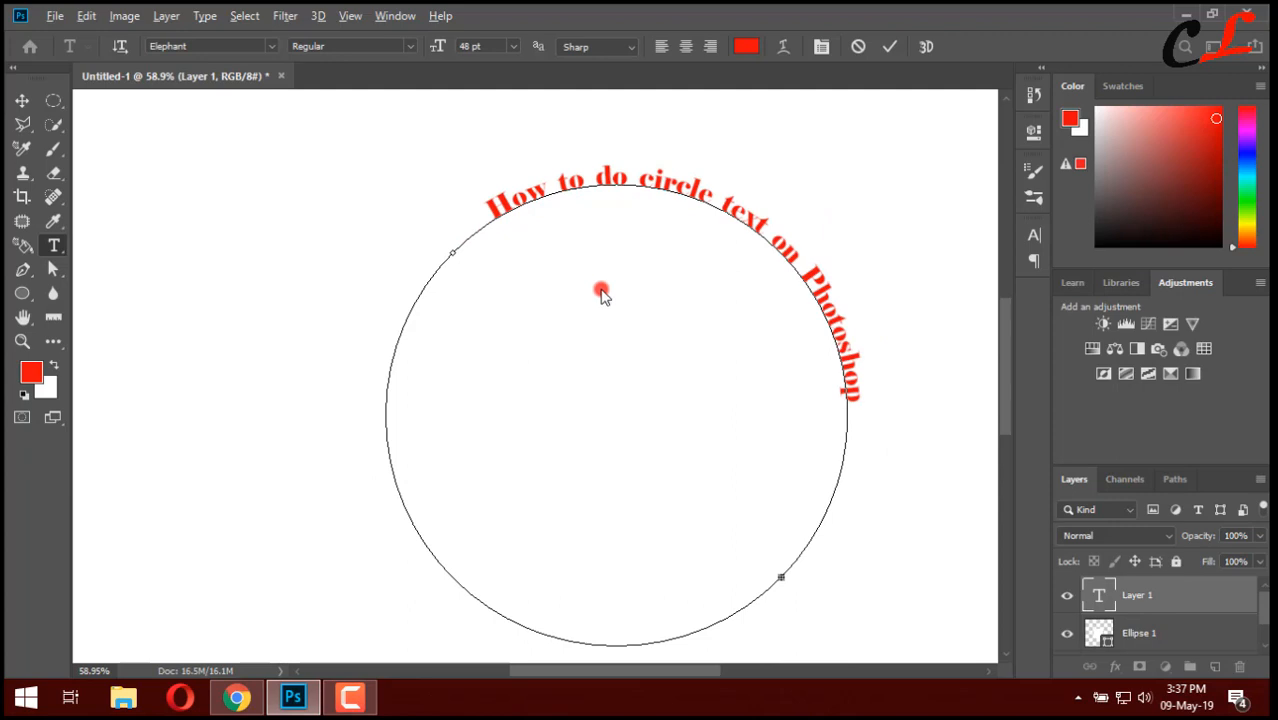
Step: Recolor only the word "circle" in the path text to a bright blue
{"action": "scroll", "coordinate": [601, 293], "scroll_direction": "down", "scroll_amount": 1}
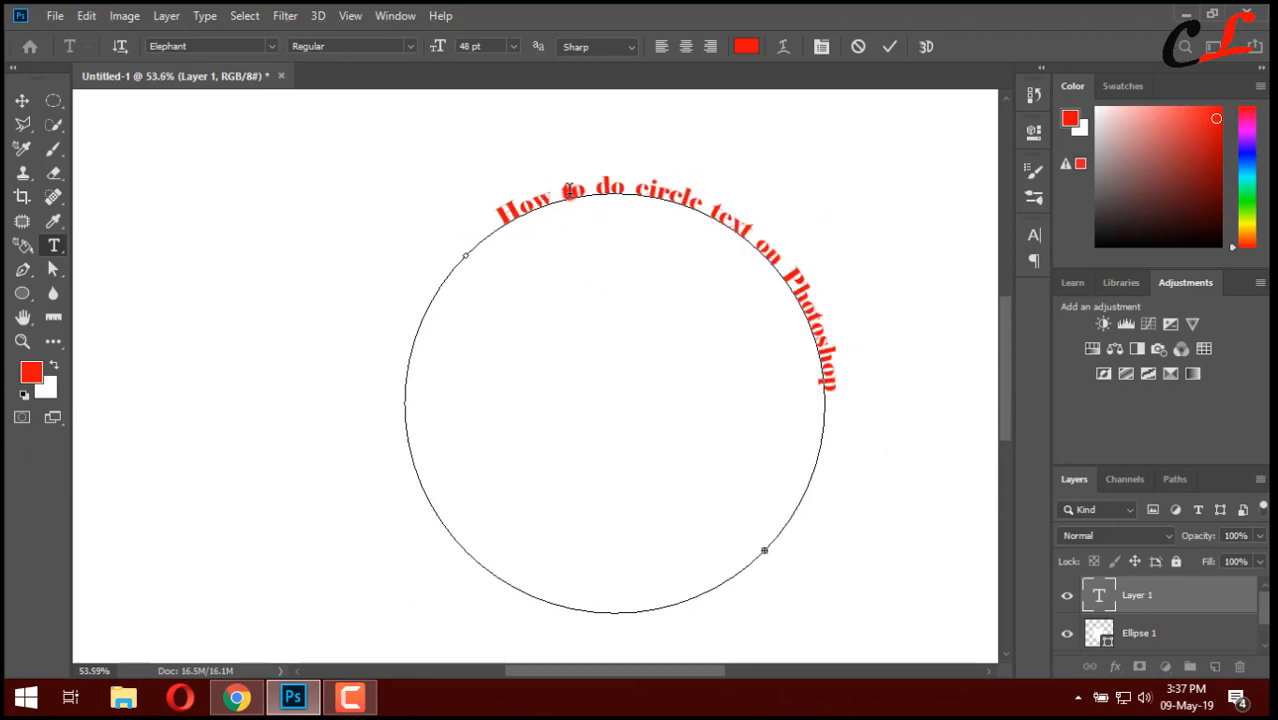
{"action": "left_click_drag", "start_coordinate": [640, 190], "coordinate": [714, 207]}
{"action": "left_click", "coordinate": [1220, 211]}
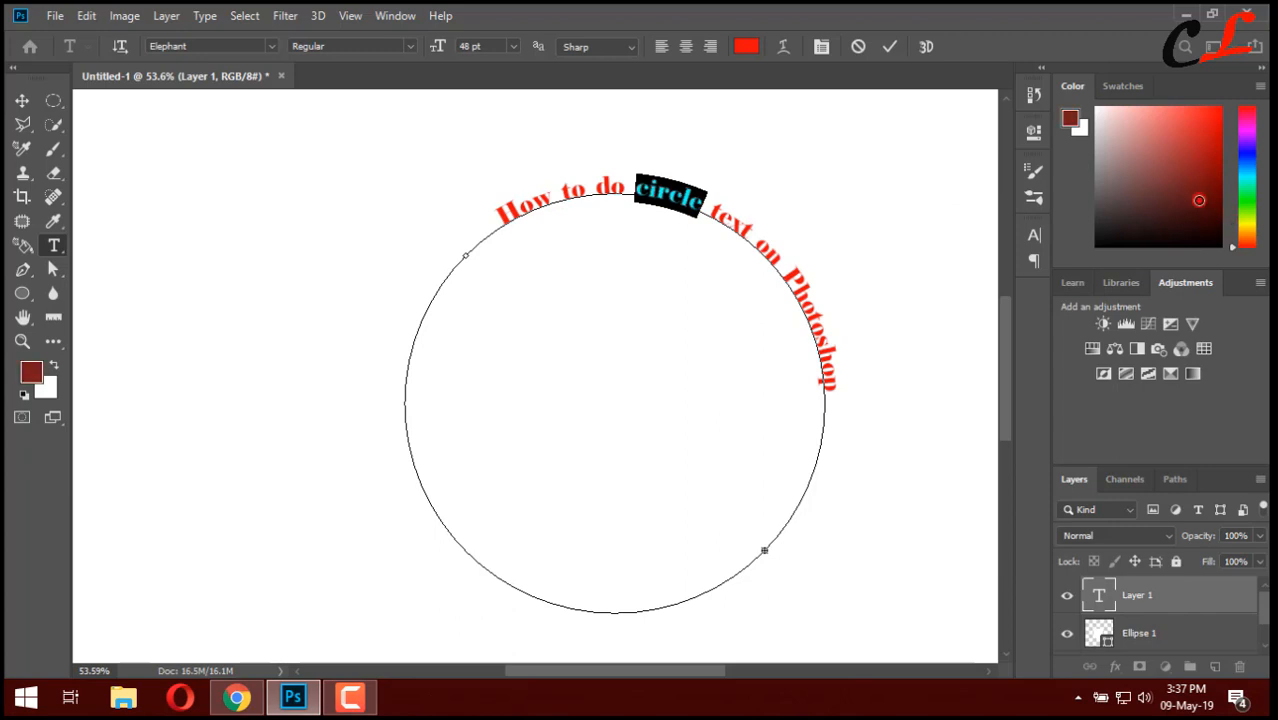
{"action": "mouse_move", "coordinate": [1246, 212]}
{"action": "left_mouse_down"}
{"action": "mouse_move", "coordinate": [1245, 190]}
{"action": "mouse_move", "coordinate": [1245, 212]}
{"action": "left_mouse_up"}
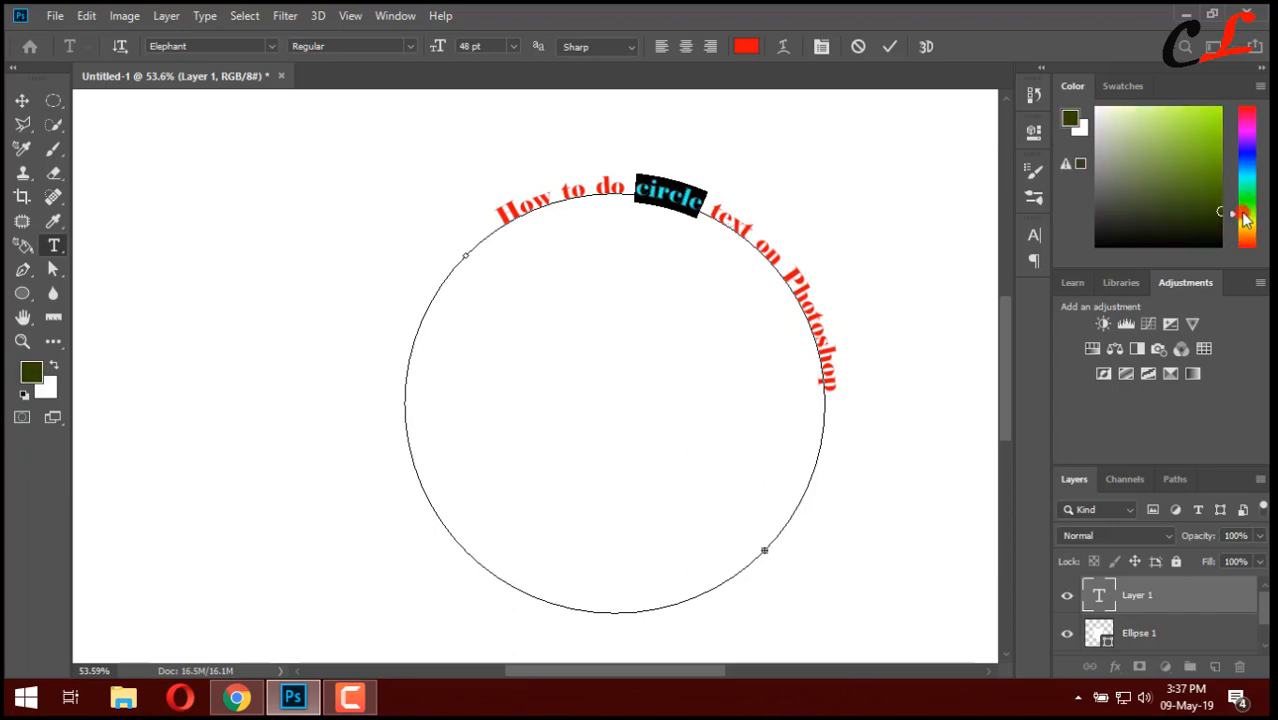
{"action": "left_click", "coordinate": [1176, 111]}
{"action": "left_click", "coordinate": [1196, 119]}
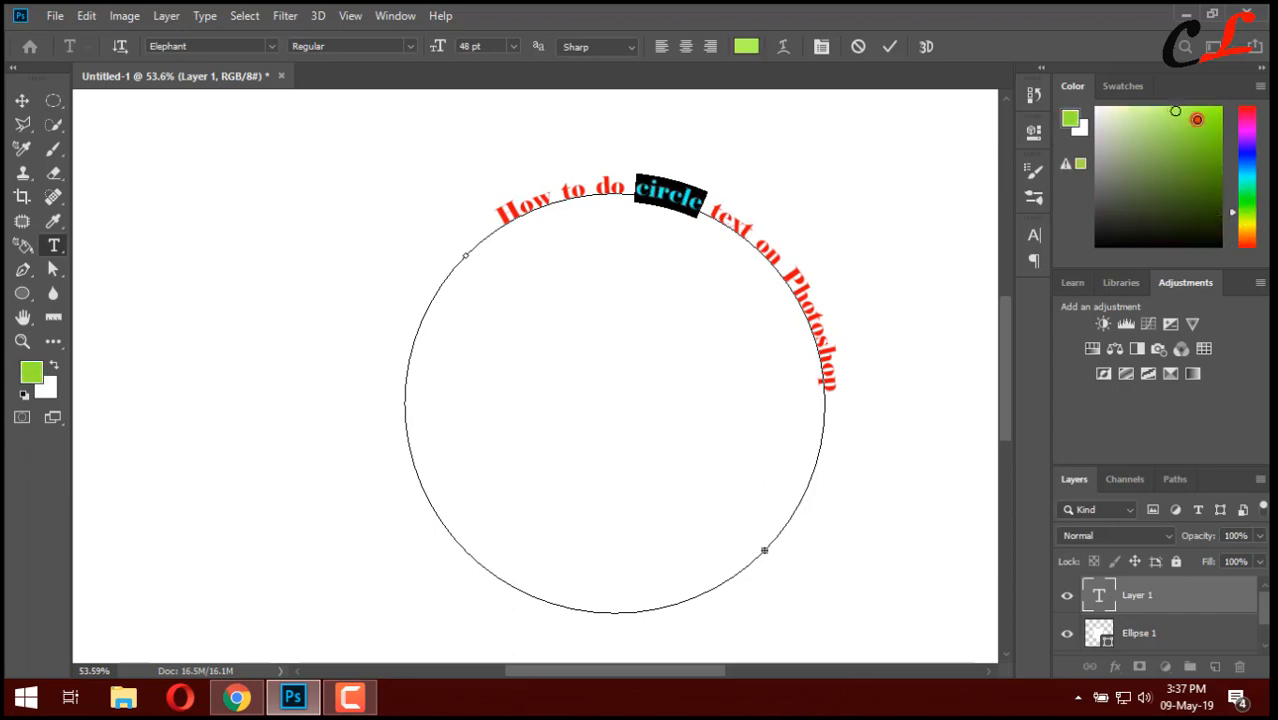
{"action": "left_click", "coordinate": [1248, 118]}
{"action": "left_click", "coordinate": [1248, 151]}
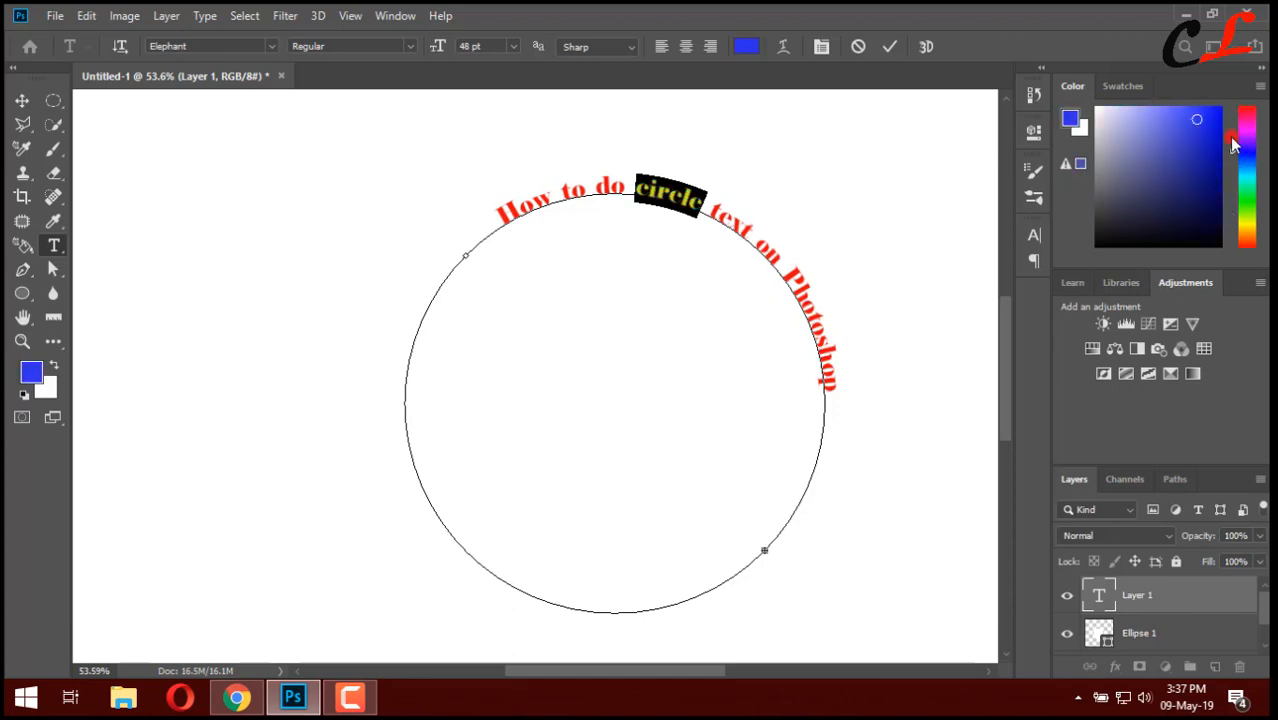
{"action": "left_click", "coordinate": [730, 221]}
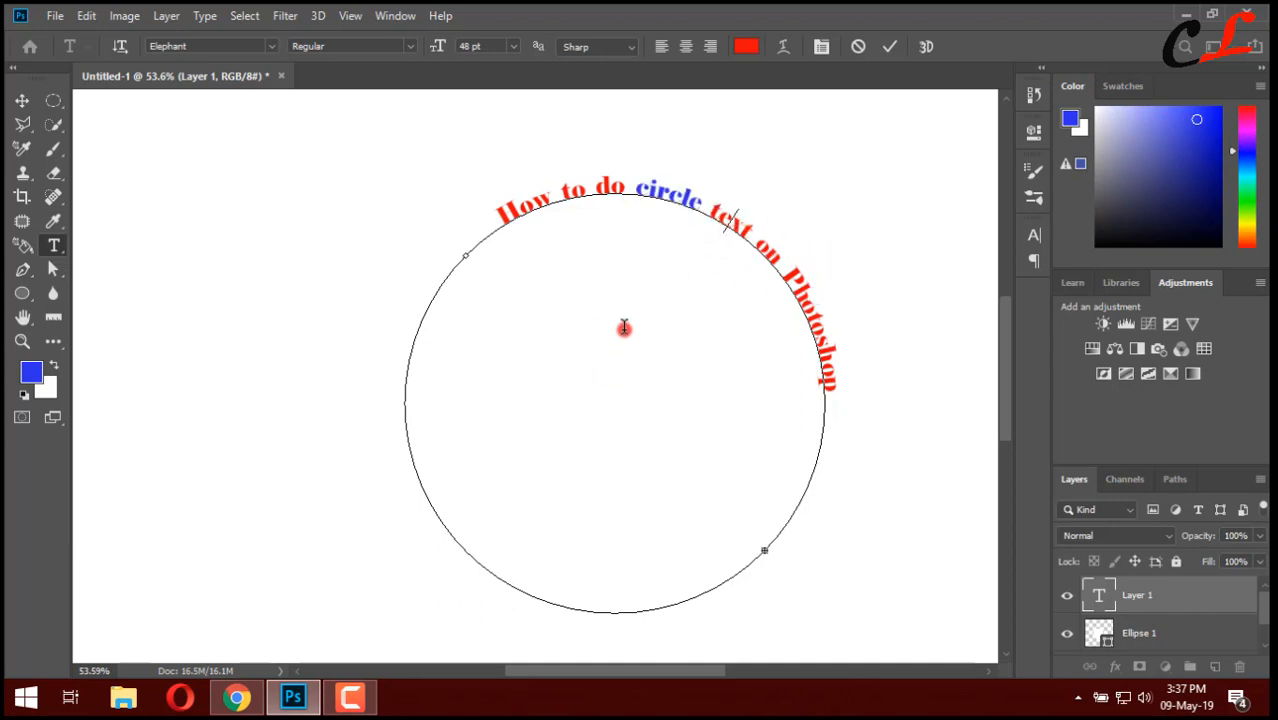
Step: Try to place the text cursor at the leftmost point of the circle's path
{"action": "scroll", "coordinate": [624, 325], "scroll_direction": "down", "scroll_amount": 1}
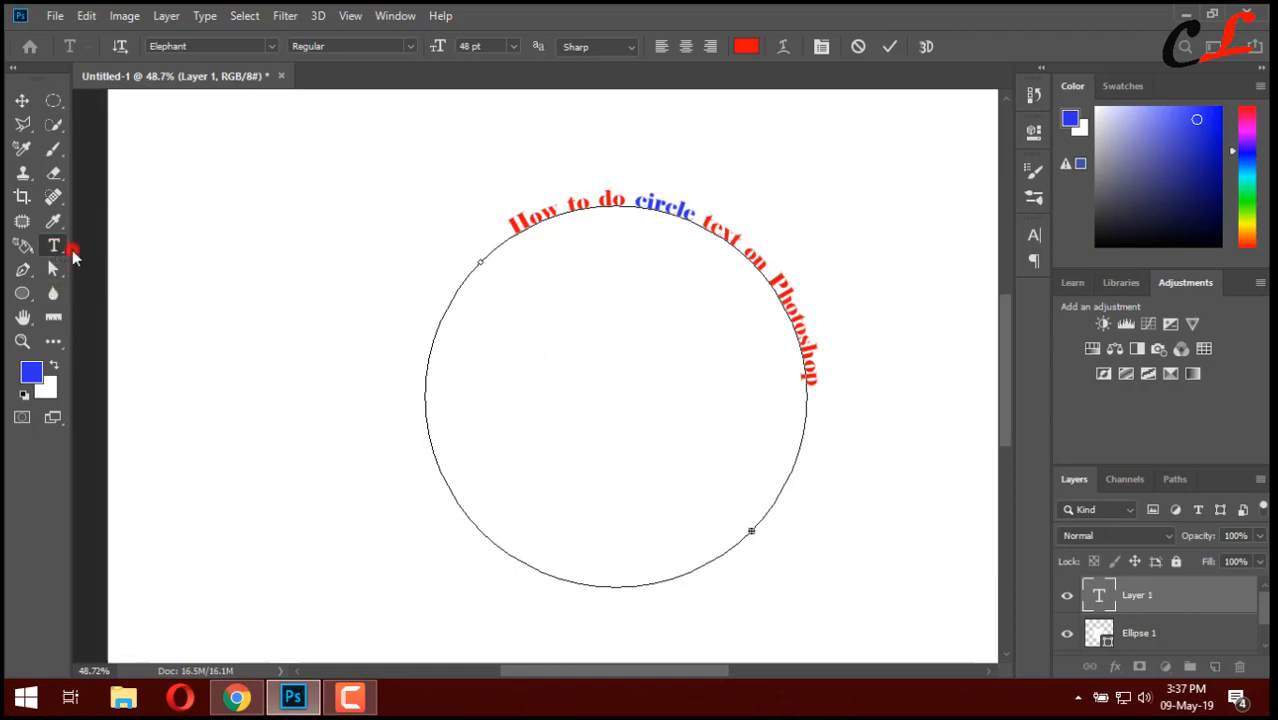
{"action": "left_click", "coordinate": [426, 398]}
{"action": "scroll", "coordinate": [426, 394], "scroll_direction": "up", "scroll_amount": 8}
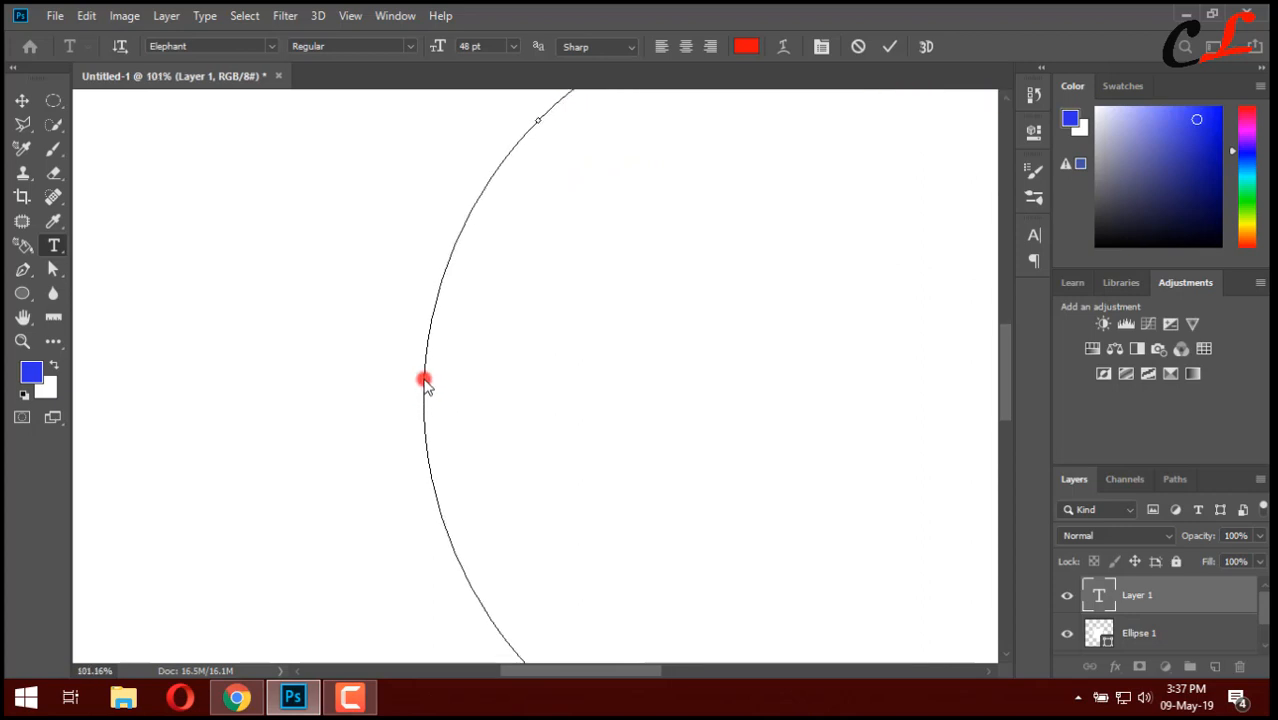
{"action": "left_click", "coordinate": [424, 378]}
{"action": "scroll", "coordinate": [456, 385], "scroll_direction": "down", "scroll_amount": 8}
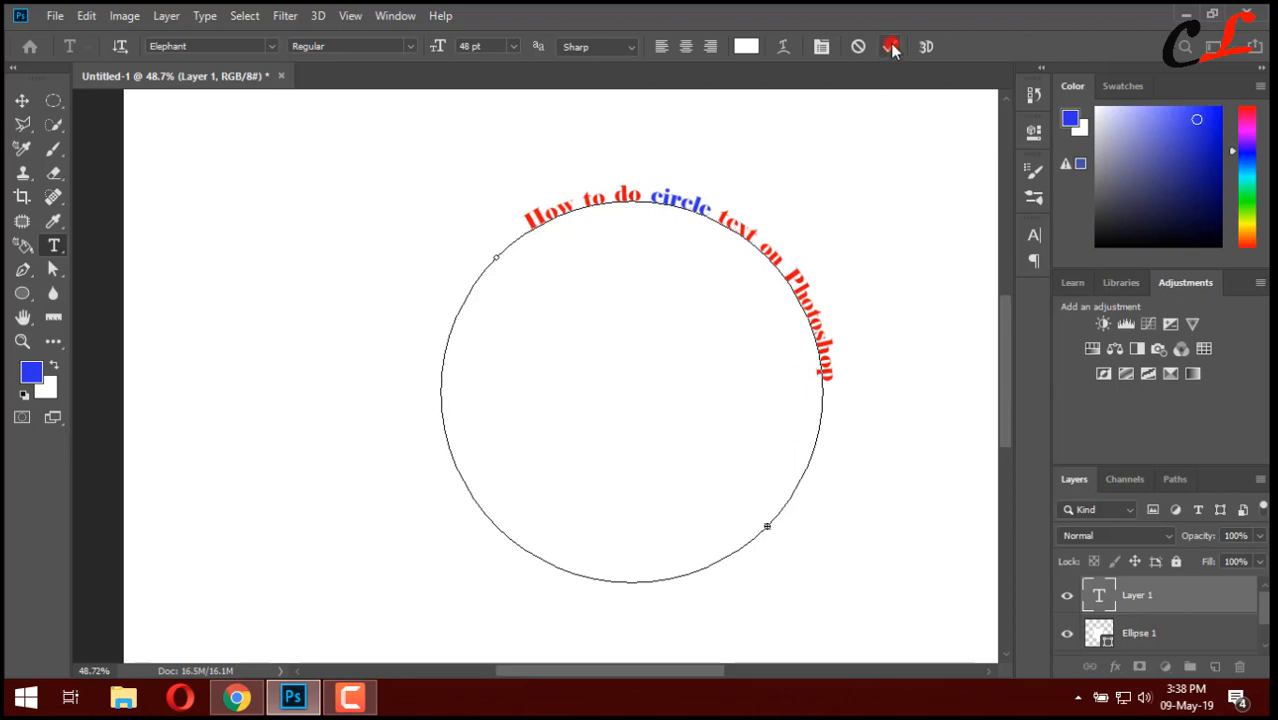
Step: Rotate the circle text by about -26.67 degrees with Free Transform and apply it, so the words arch evenly across the circle's upper part
{"action": "left_click", "coordinate": [22, 101]}
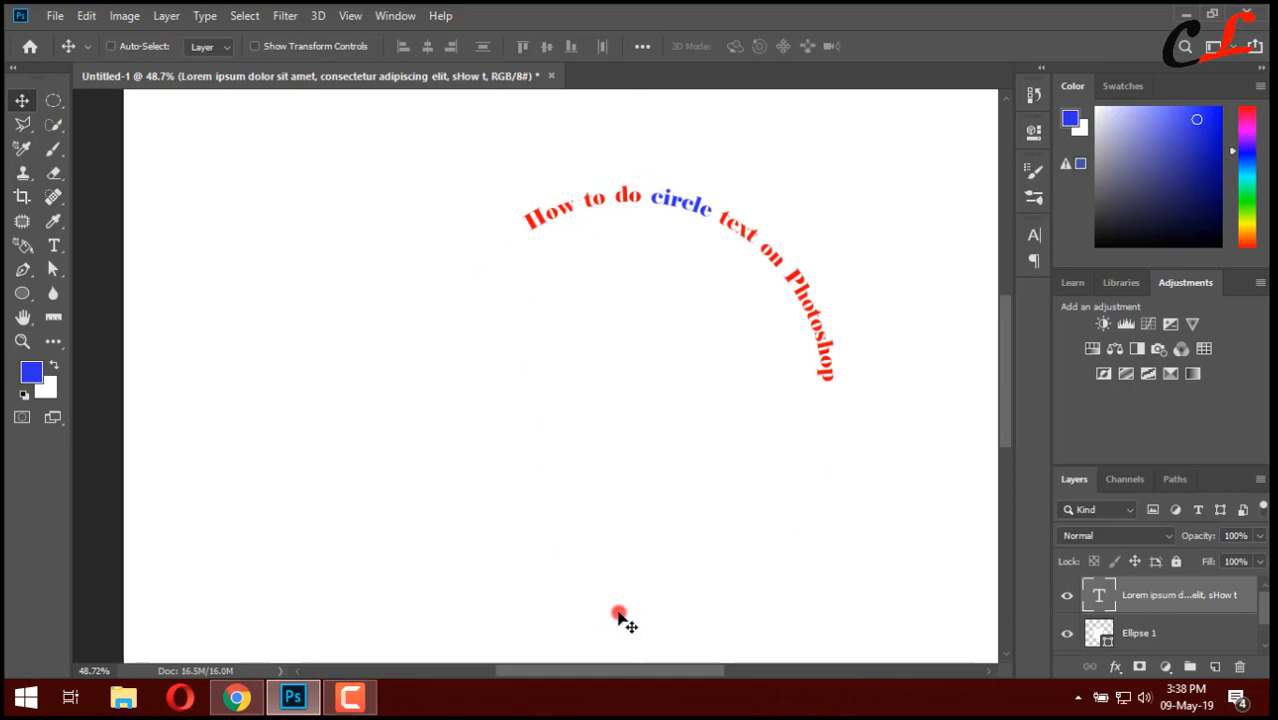
{"action": "key", "text": "ctrl+t"}
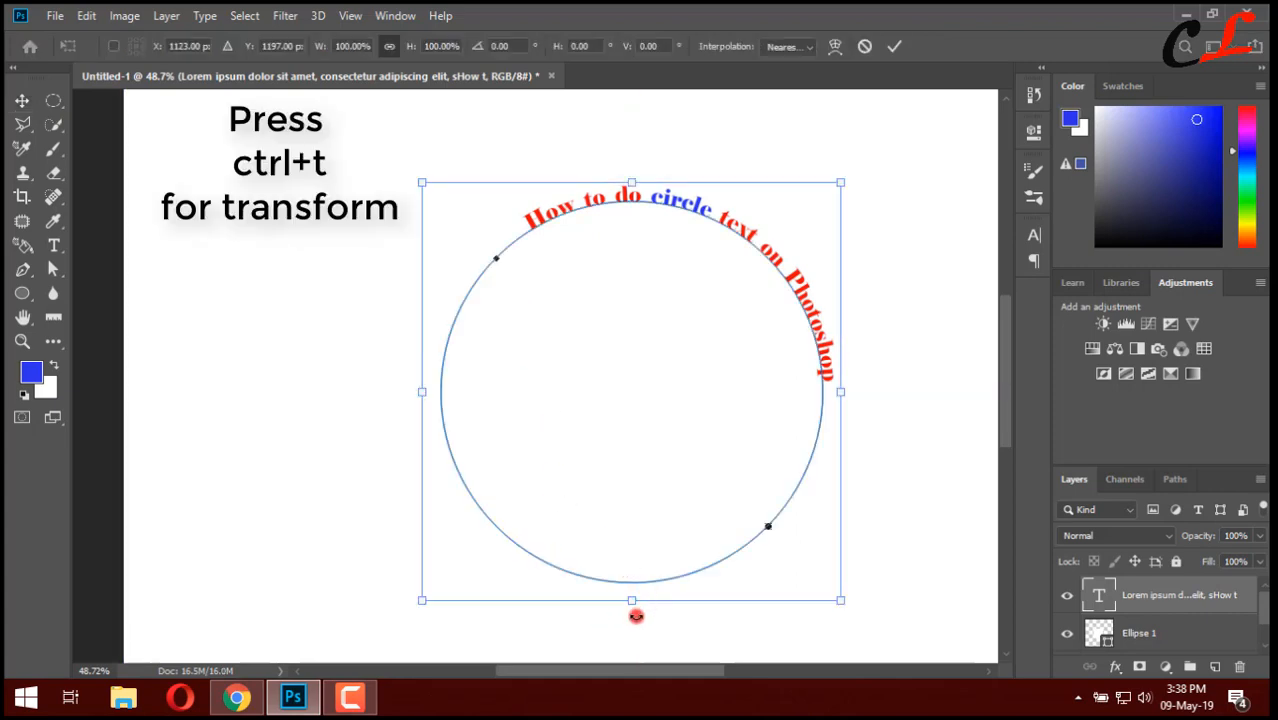
{"action": "left_click_drag", "start_coordinate": [662, 608], "coordinate": [745, 591]}
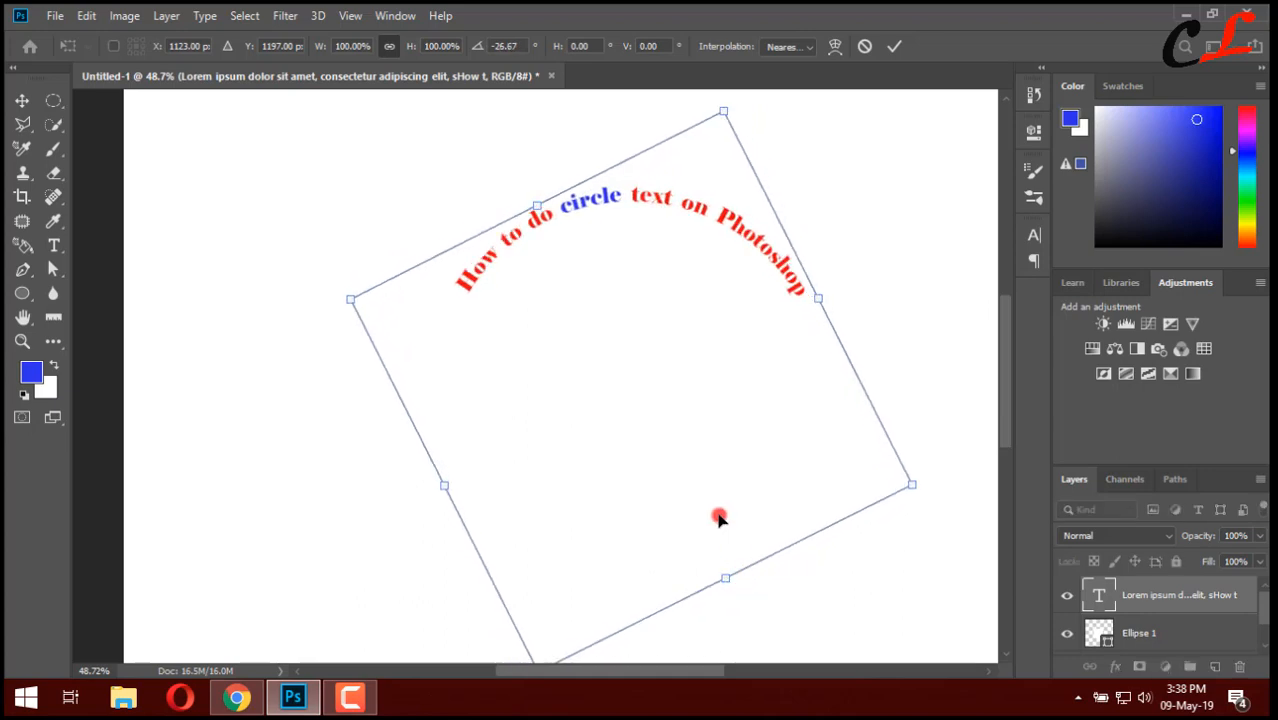
{"action": "left_click", "coordinate": [893, 46]}
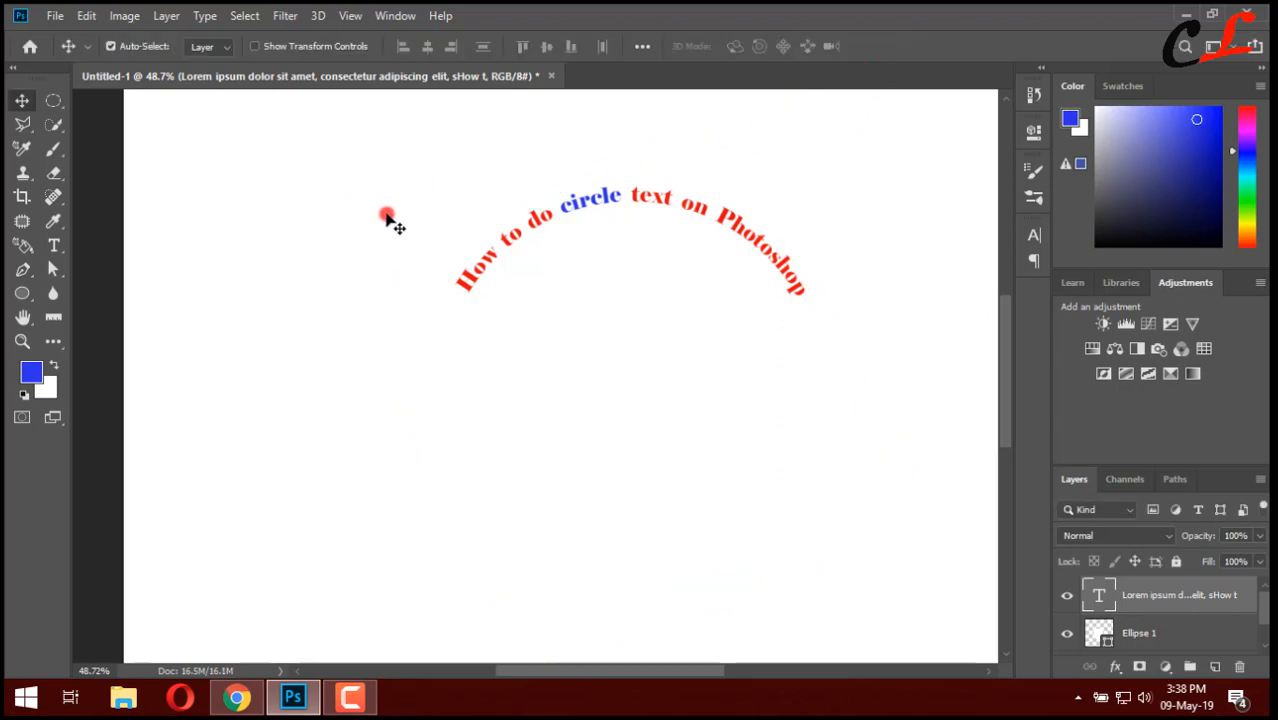
Step: Quick-export the artwork as a PNG named "Circle" in the Documents folder
{"action": "left_click", "coordinate": [54, 15]}
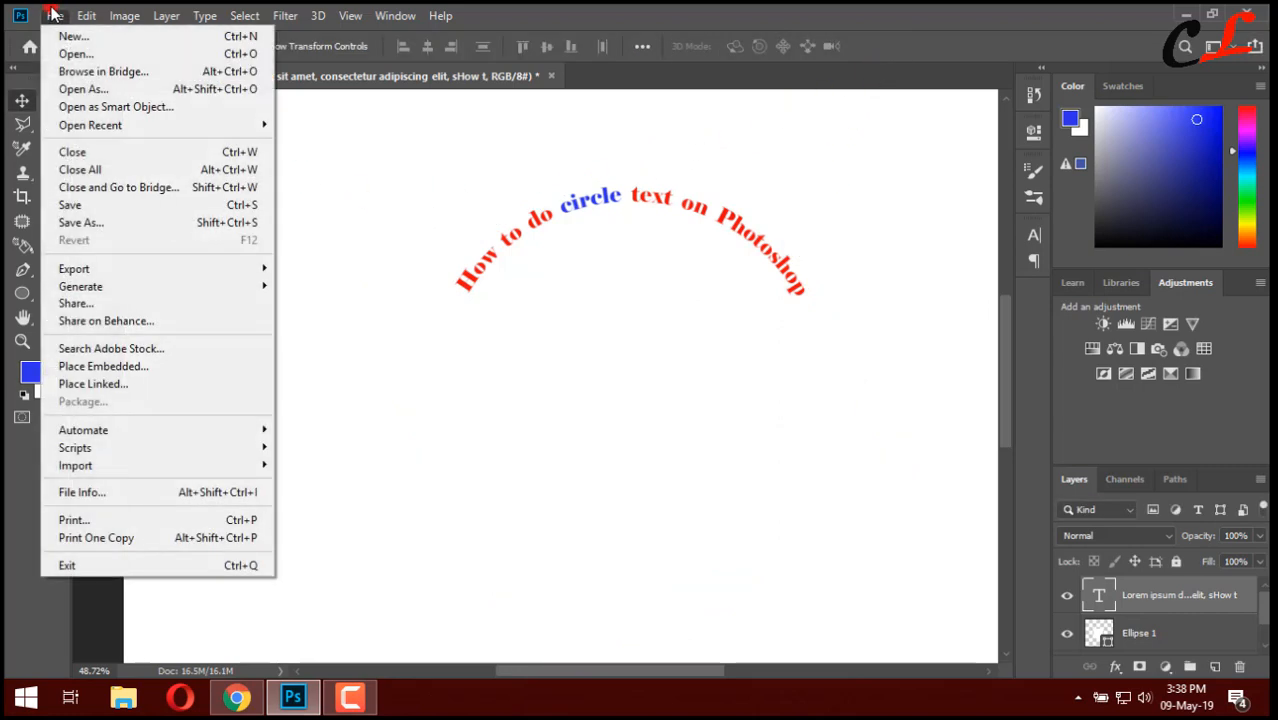
{"action": "mouse_move", "coordinate": [222, 272]}
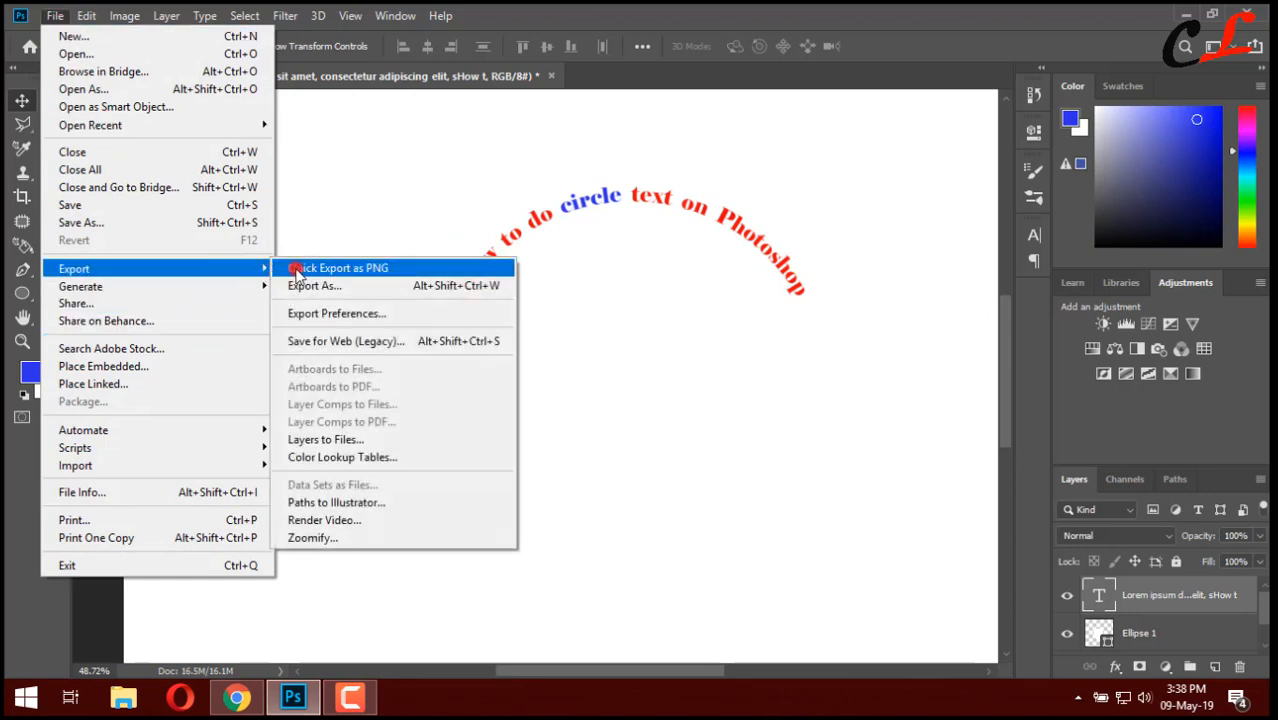
{"action": "left_click", "coordinate": [300, 268]}
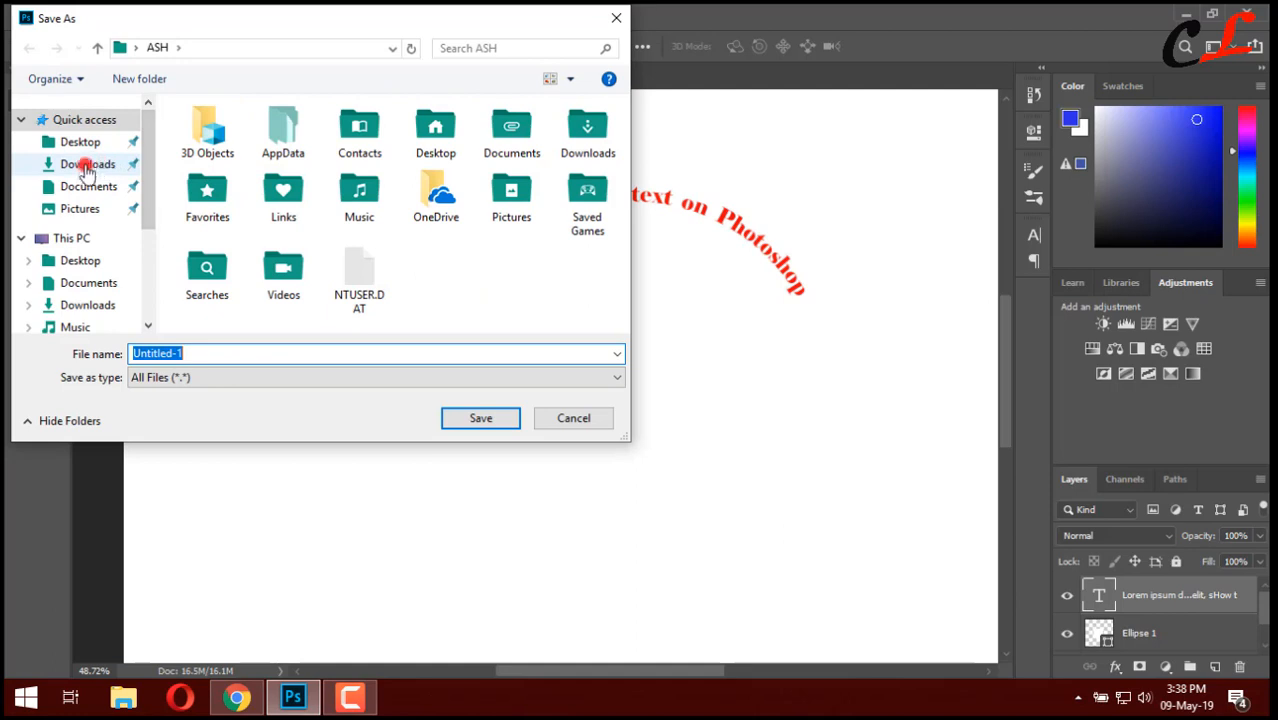
{"action": "left_click", "coordinate": [88, 186]}
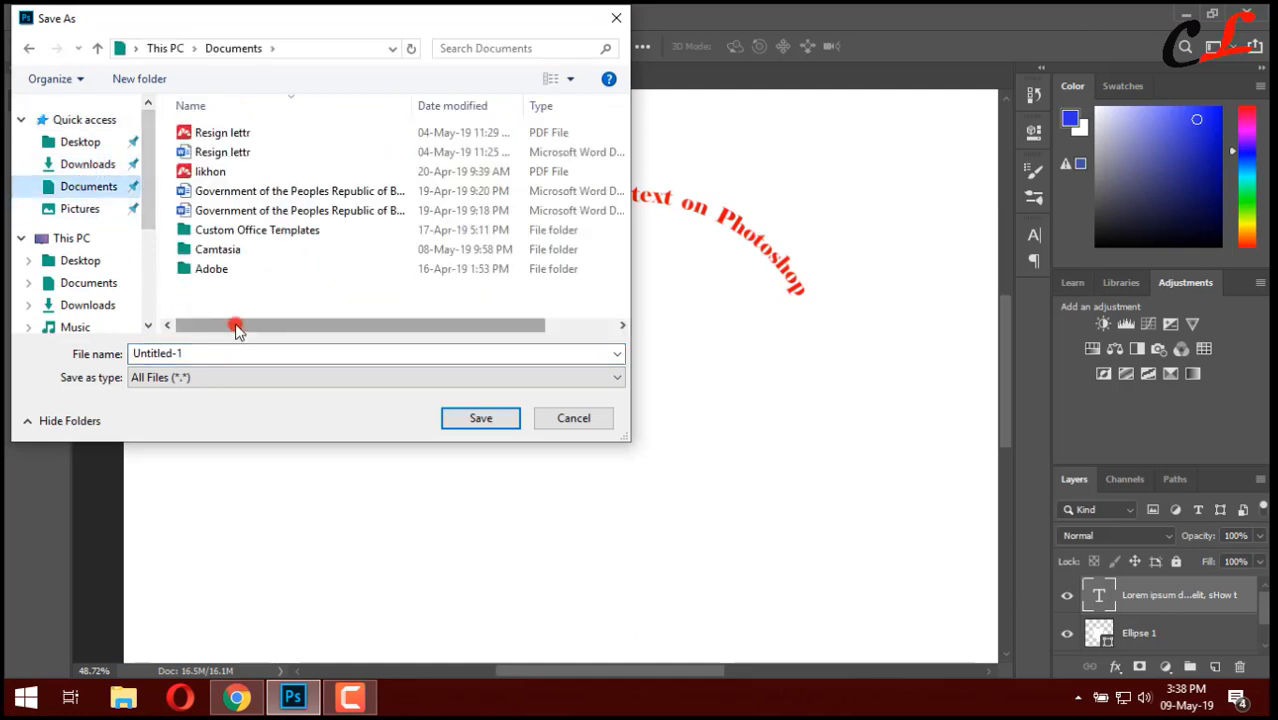
{"action": "left_click", "coordinate": [209, 354]}
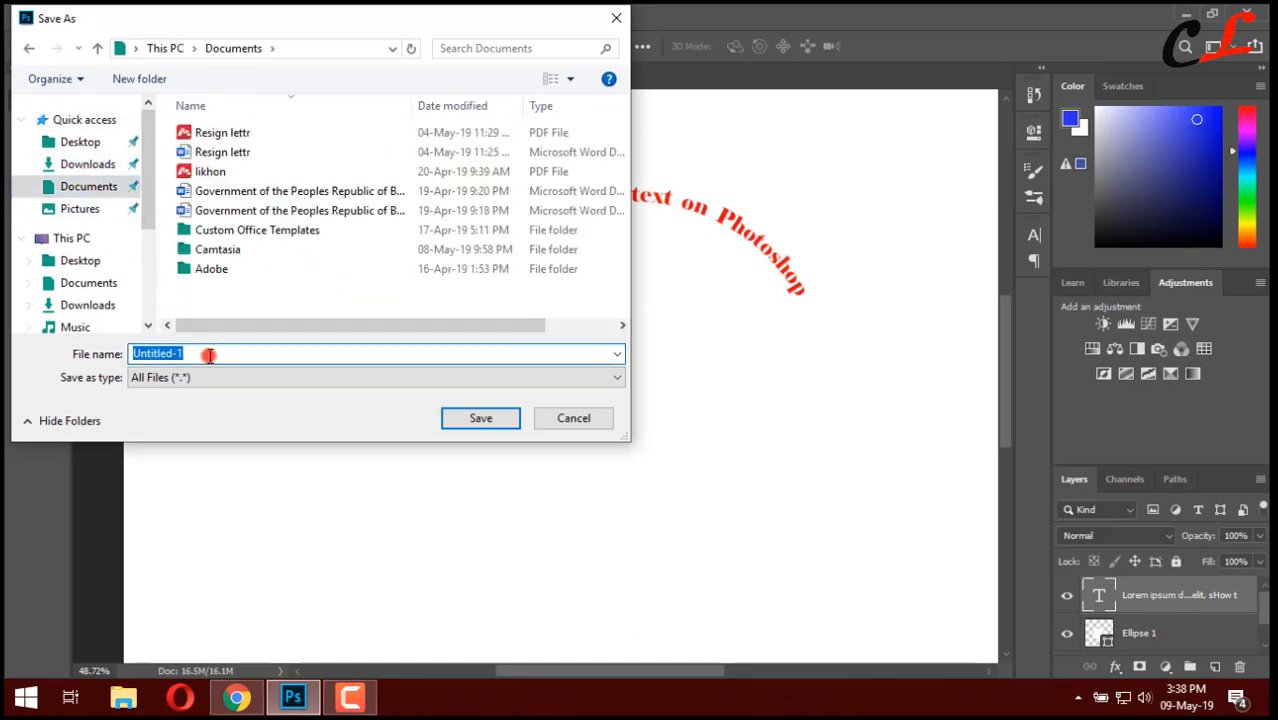
{"action": "key", "text": "BackSpace"}
{"action": "type", "text": "Cl"}
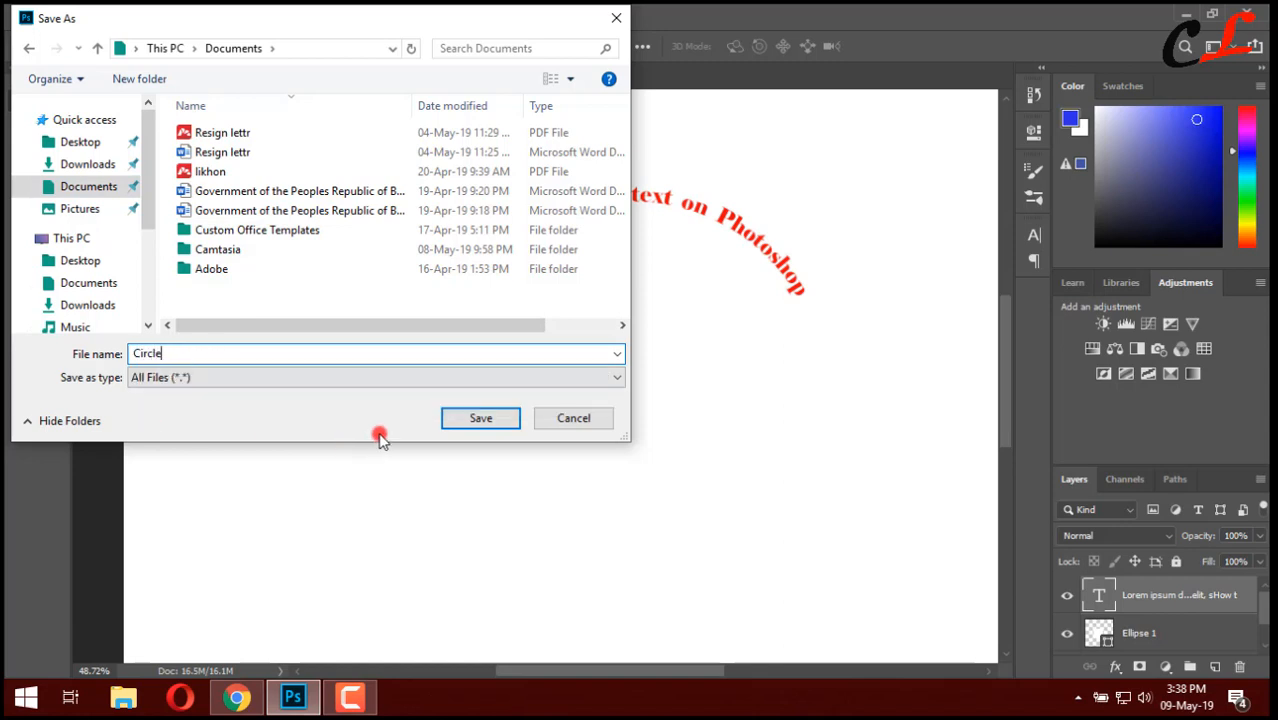
{"action": "left_click", "coordinate": [474, 420]}
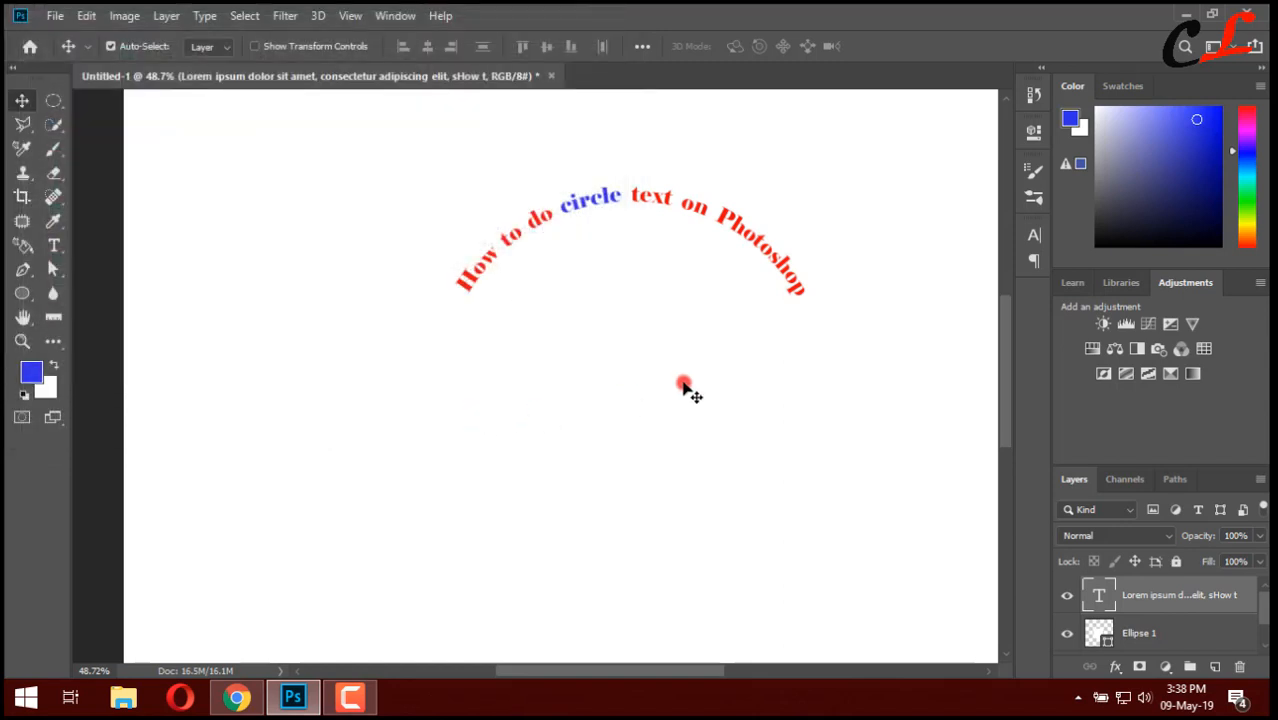
Step: Switch to File Explorer, open the exported Circle PNG from Documents, examine its text up close, and close the image
{"action": "left_click", "coordinate": [1192, 14]}
{"action": "right_click", "coordinate": [799, 97]}
{"action": "left_click", "coordinate": [870, 175]}
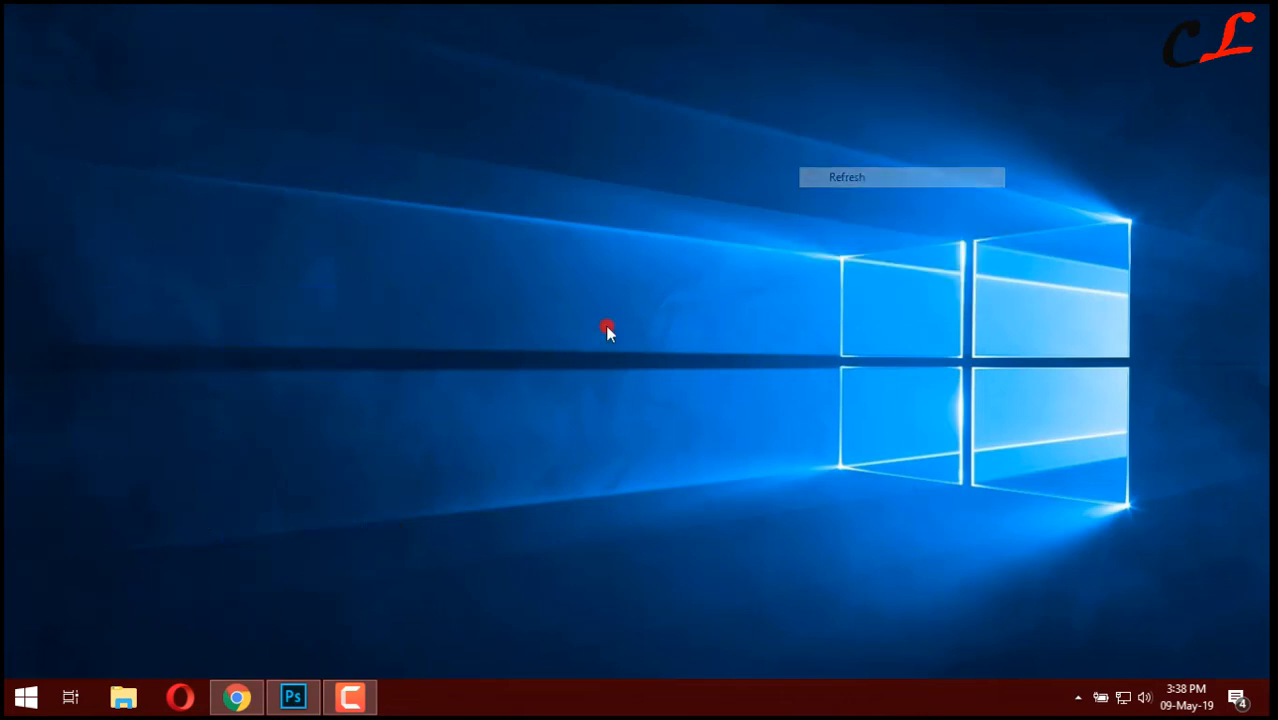
{"action": "left_click", "coordinate": [137, 697]}
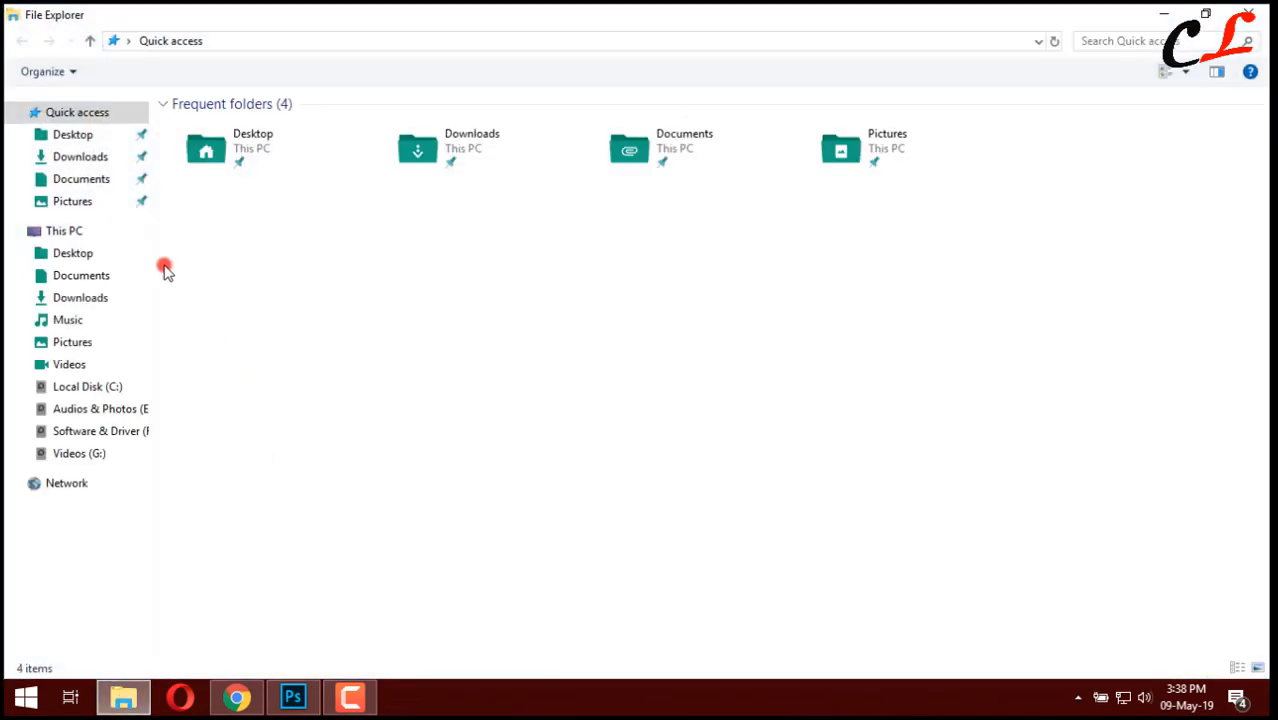
{"action": "left_click", "coordinate": [100, 178]}
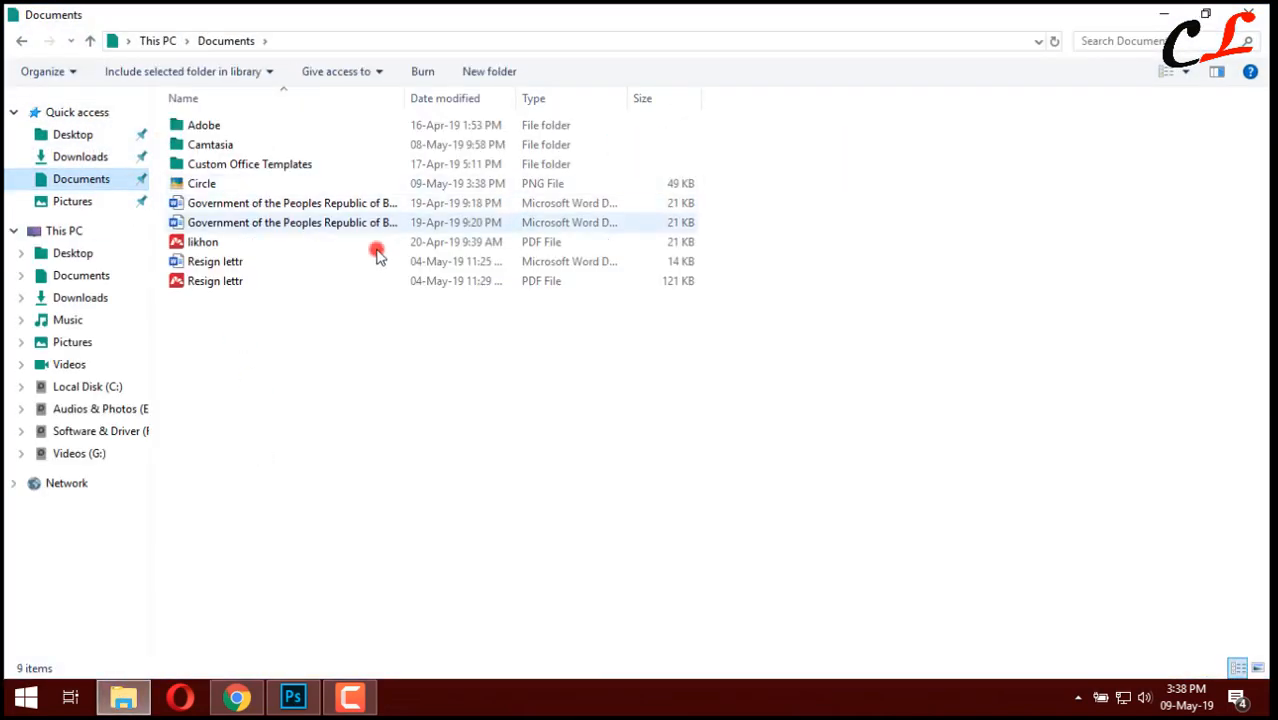
{"action": "left_click", "coordinate": [242, 185]}
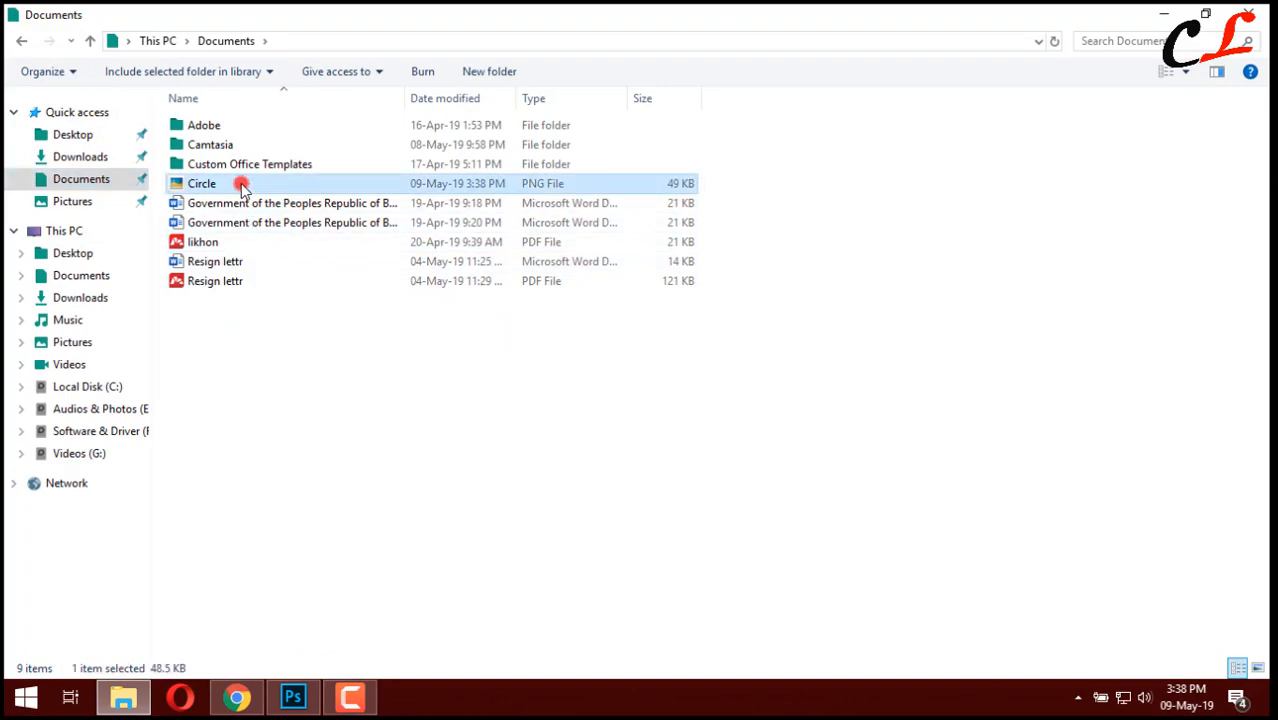
{"action": "double_click", "coordinate": [242, 185]}
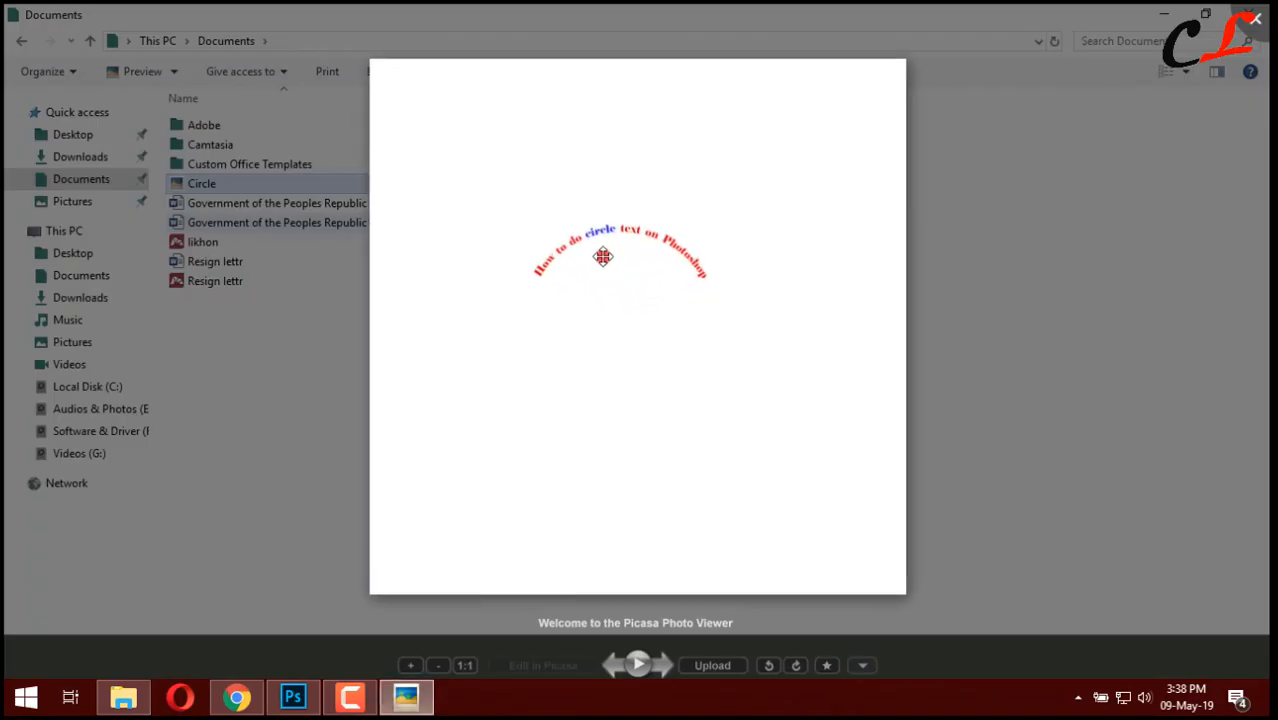
{"action": "scroll", "coordinate": [603, 257], "scroll_direction": "up", "scroll_amount": 4}
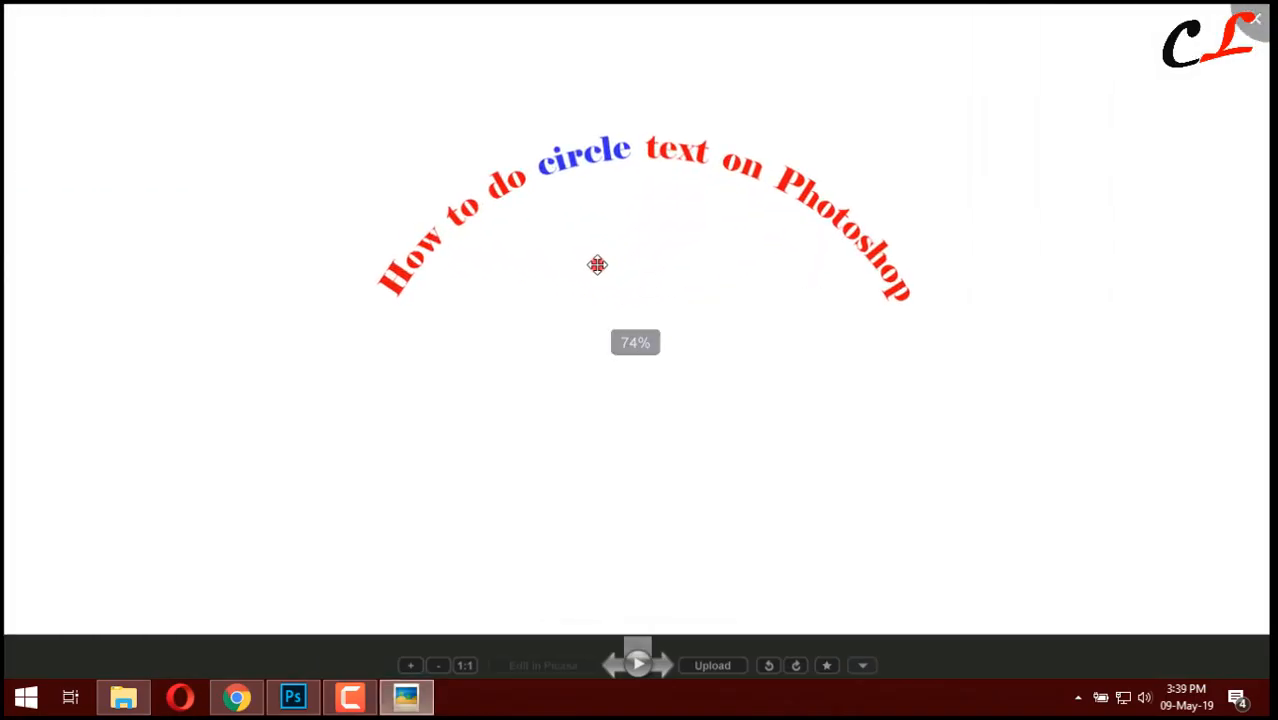
{"action": "scroll", "coordinate": [598, 264], "scroll_direction": "down", "scroll_amount": 4}
{"action": "scroll", "coordinate": [598, 264], "scroll_direction": "down", "scroll_amount": 4}
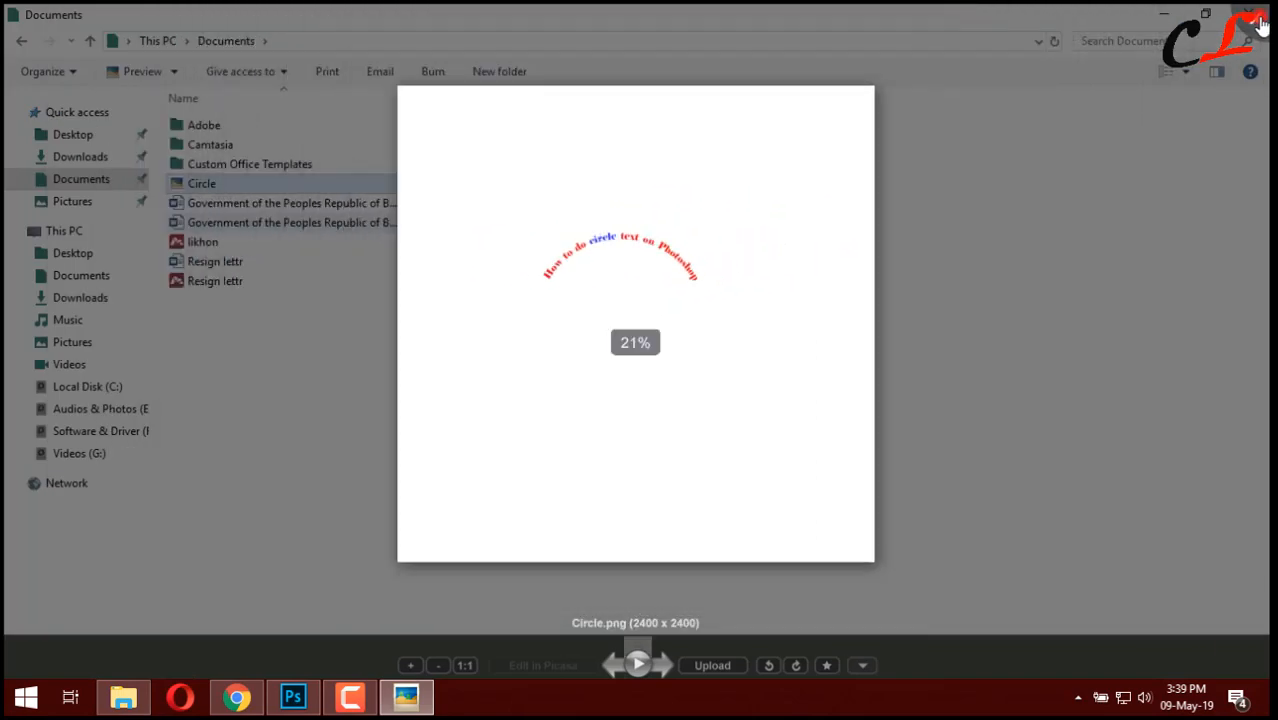
{"action": "key", "text": "Escape"}
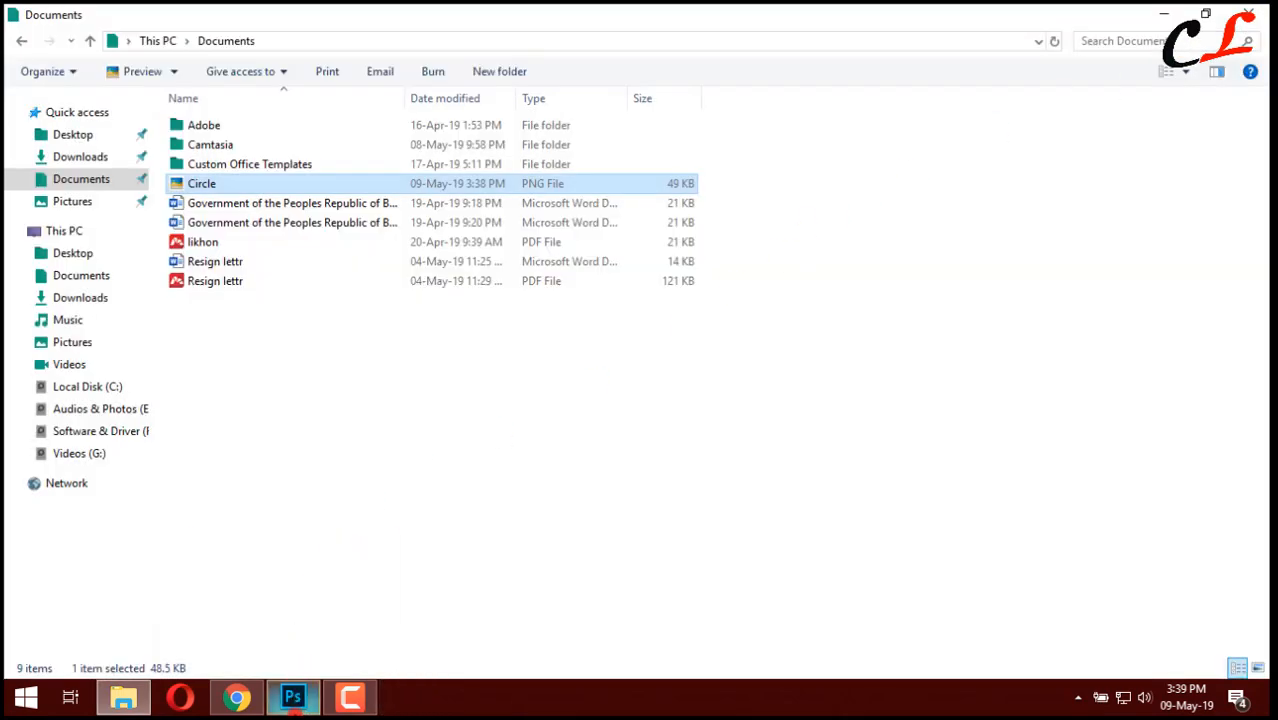
Step: Switch to Photoshop and start a Pen path below and left of the circle text with one arched segment
{"action": "left_click", "coordinate": [292, 697]}
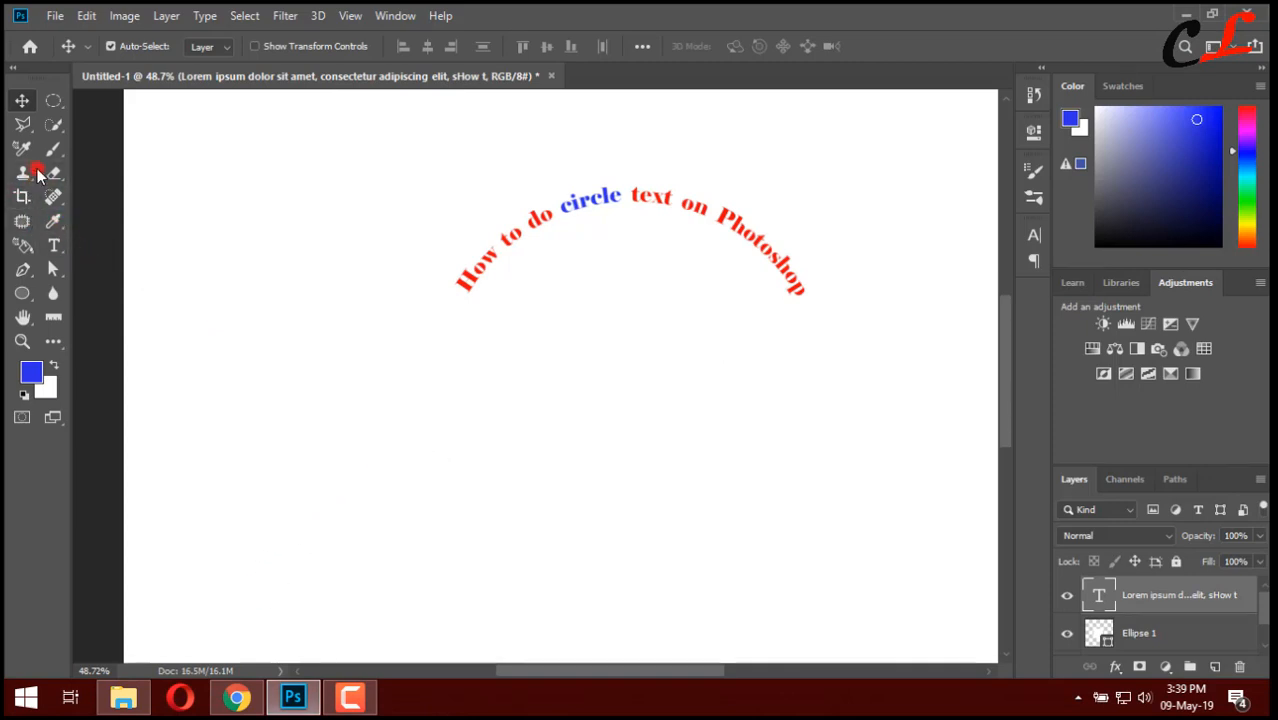
{"action": "left_click", "coordinate": [18, 274]}
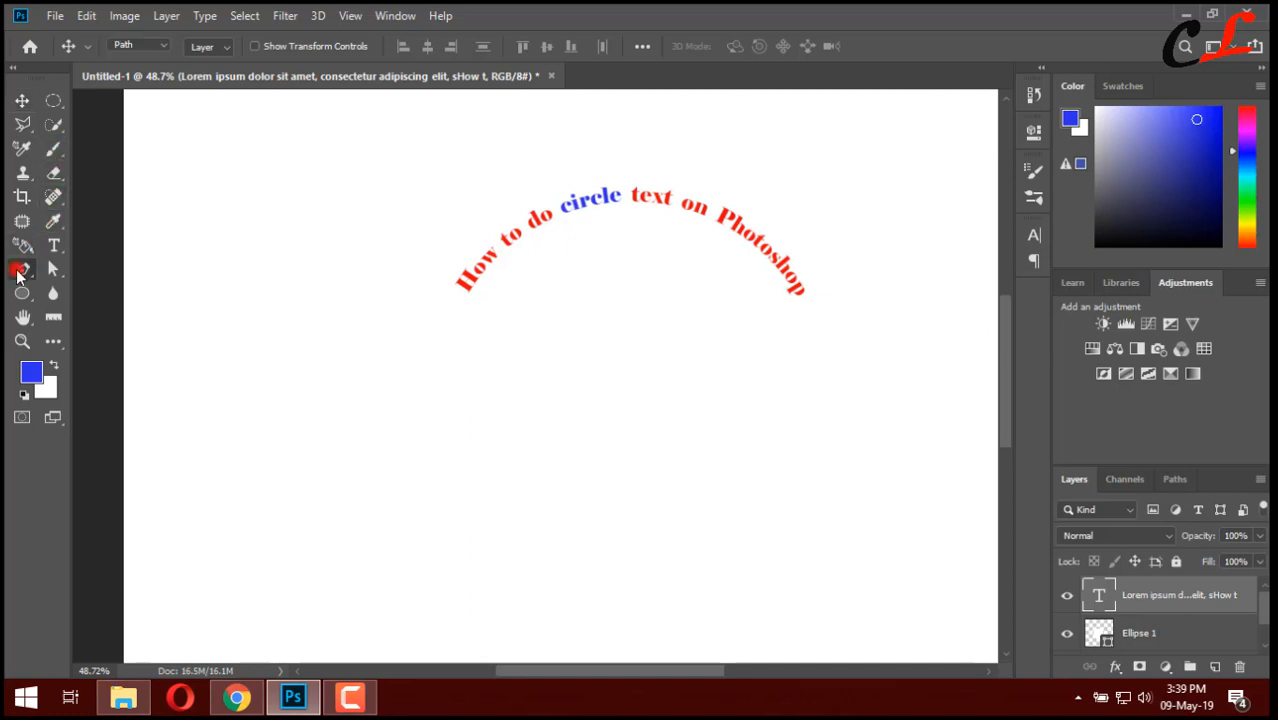
{"action": "left_click", "coordinate": [231, 431]}
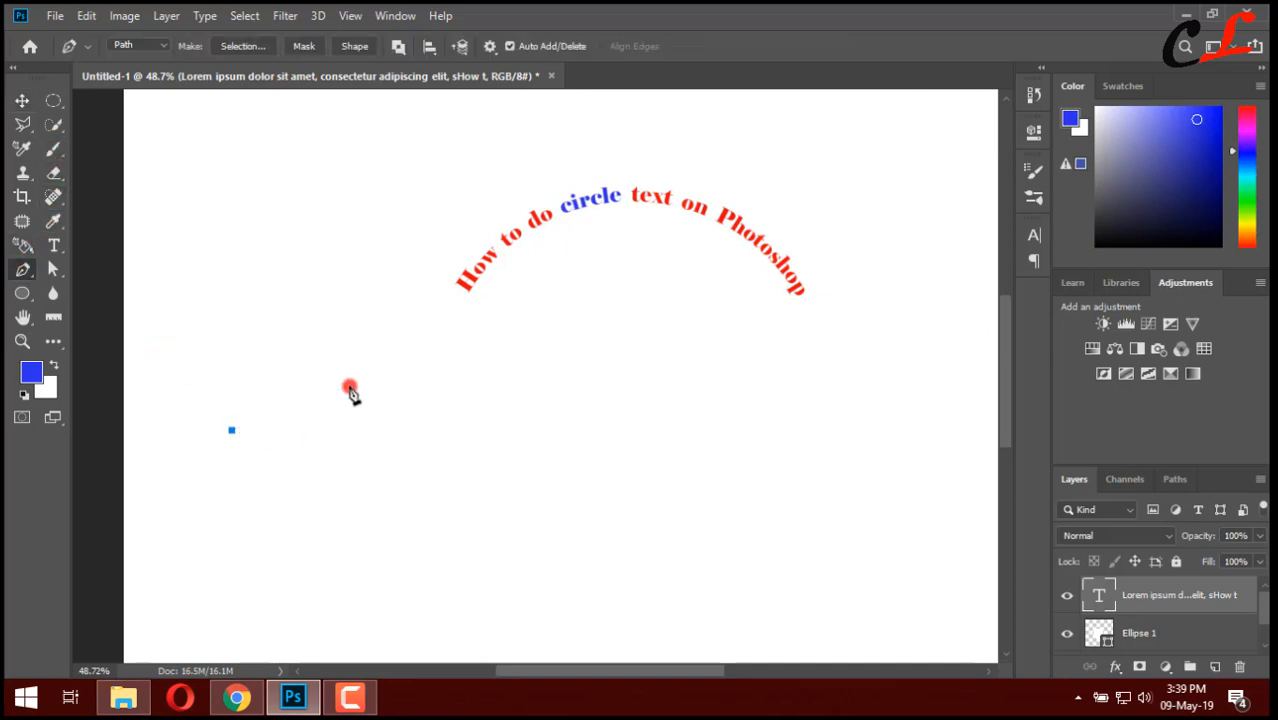
{"action": "left_click_drag", "start_coordinate": [383, 381], "coordinate": [483, 420]}
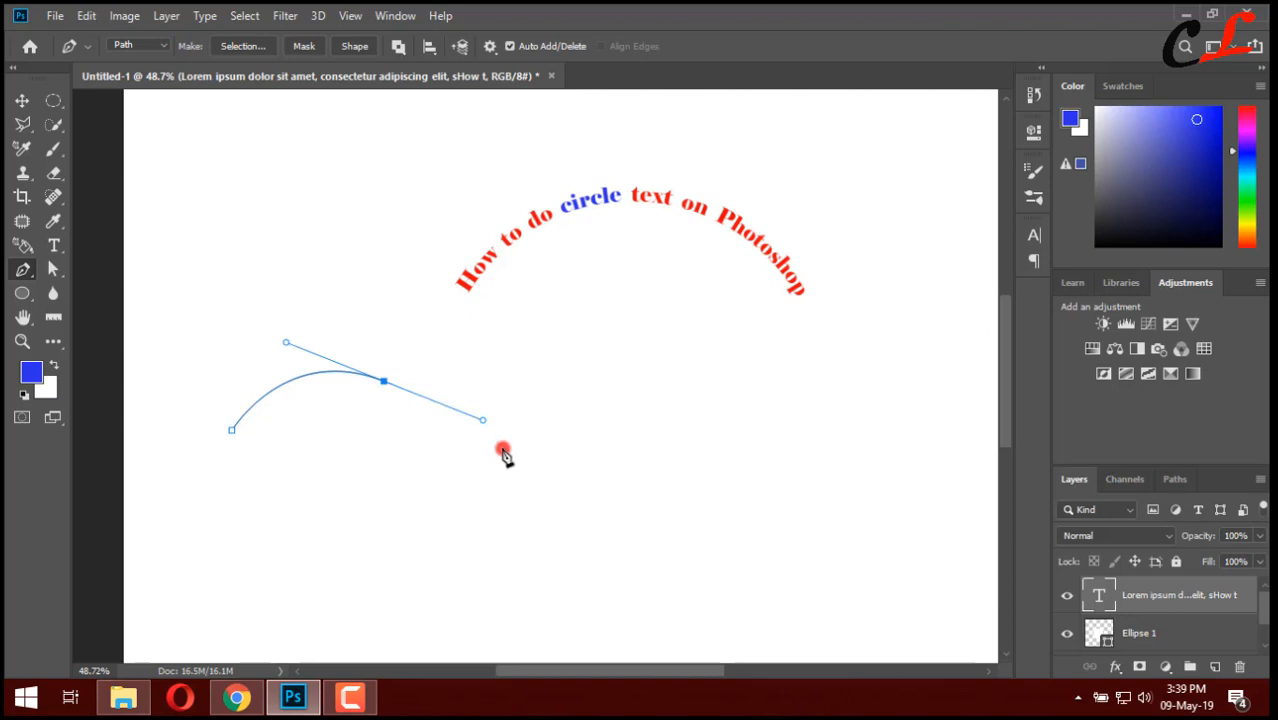
Step: Extend the Pen path down into a smooth trough that rises again at its end, undoing misplaced curve points, and finish it as an open path
{"action": "left_click_drag", "start_coordinate": [496, 451], "coordinate": [630, 490]}
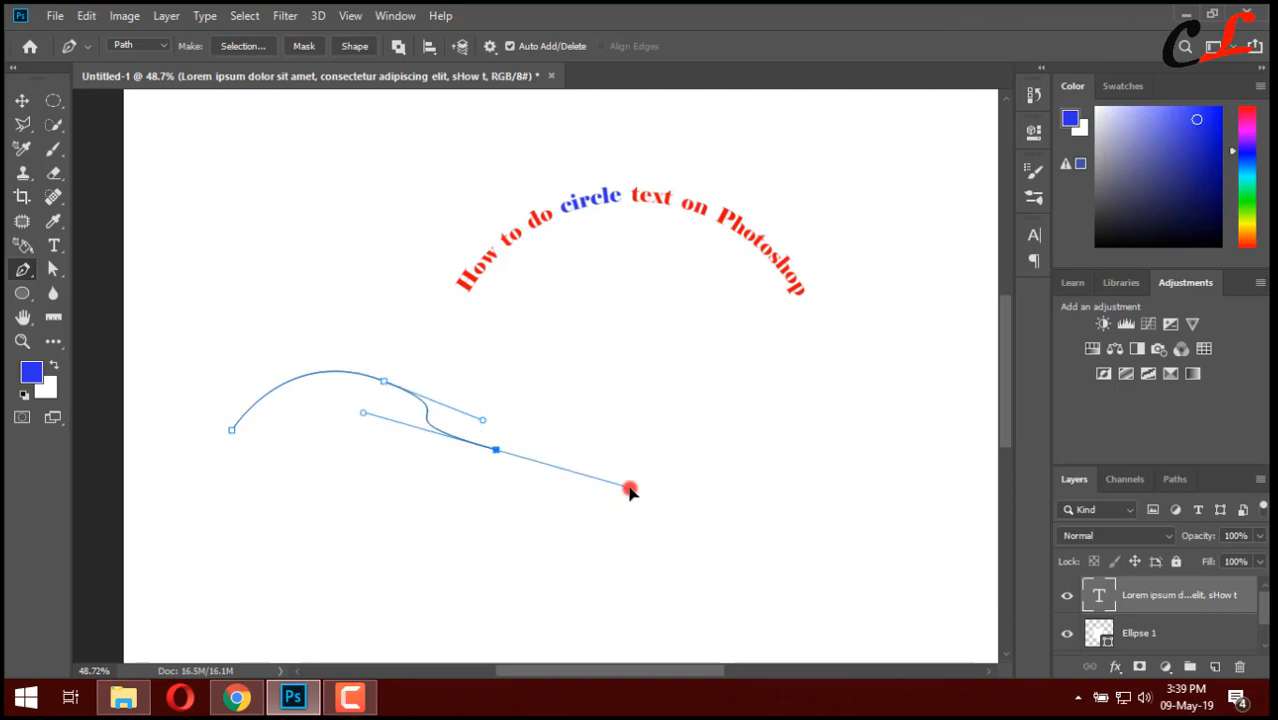
{"action": "key", "text": "ctrl+z"}
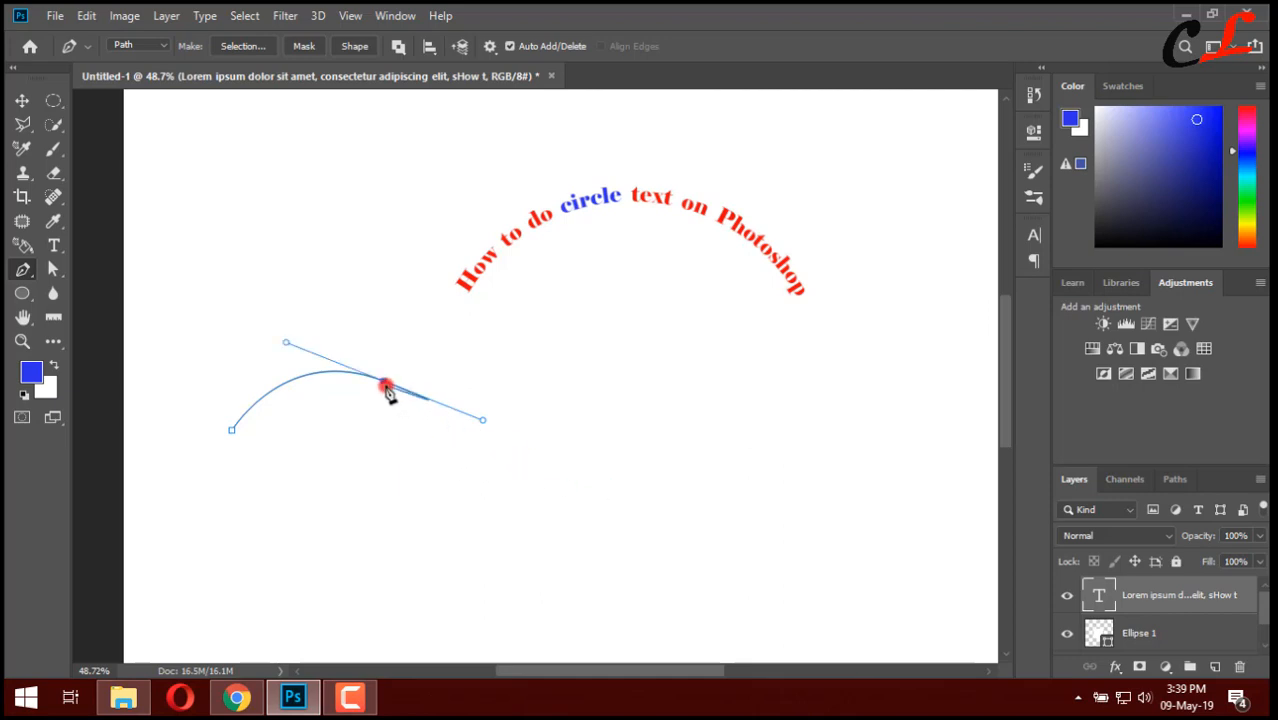
{"action": "left_click_drag", "start_coordinate": [384, 382], "coordinate": [548, 438]}
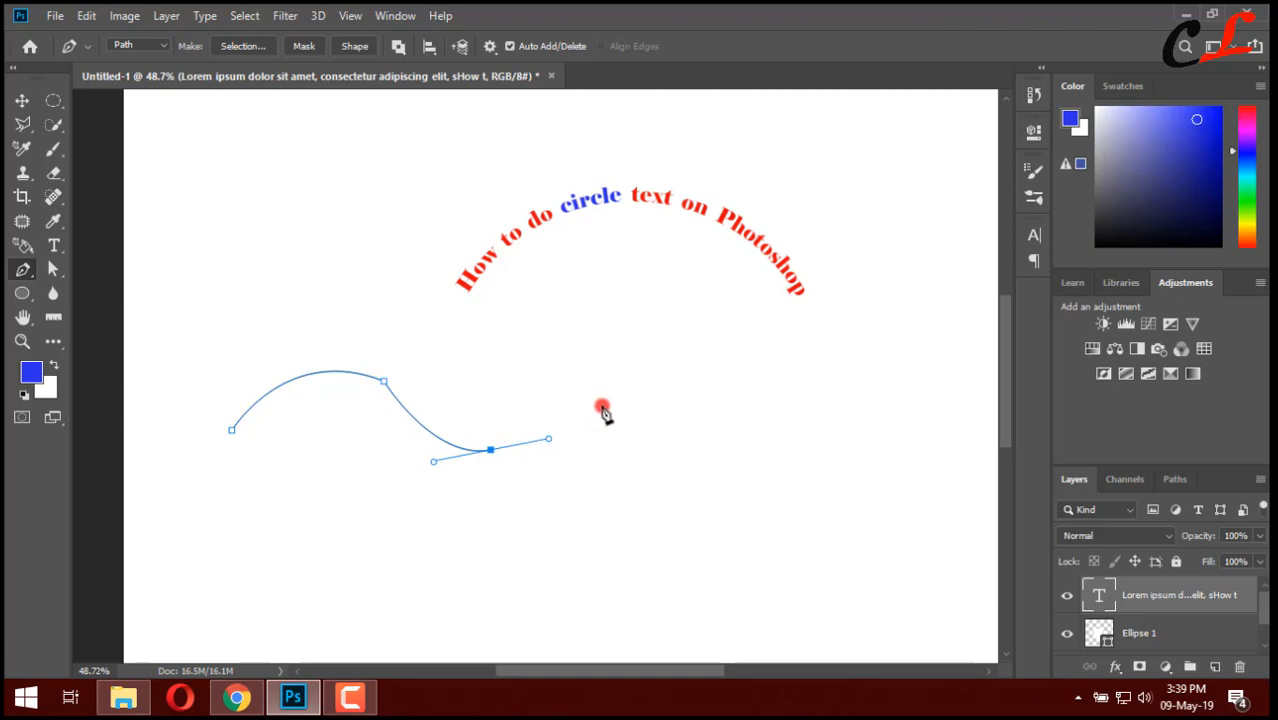
{"action": "left_click_drag", "start_coordinate": [619, 383], "coordinate": [657, 334]}
{"action": "key", "text": "ctrl+z"}
{"action": "mouse_move", "coordinate": [492, 452]}
{"action": "left_mouse_down"}
{"action": "mouse_move", "coordinate": [591, 406]}
{"action": "mouse_move", "coordinate": [457, 480]}
{"action": "mouse_move", "coordinate": [492, 452]}
{"action": "left_mouse_up"}
{"action": "left_click_drag", "start_coordinate": [577, 412], "coordinate": [613, 372]}
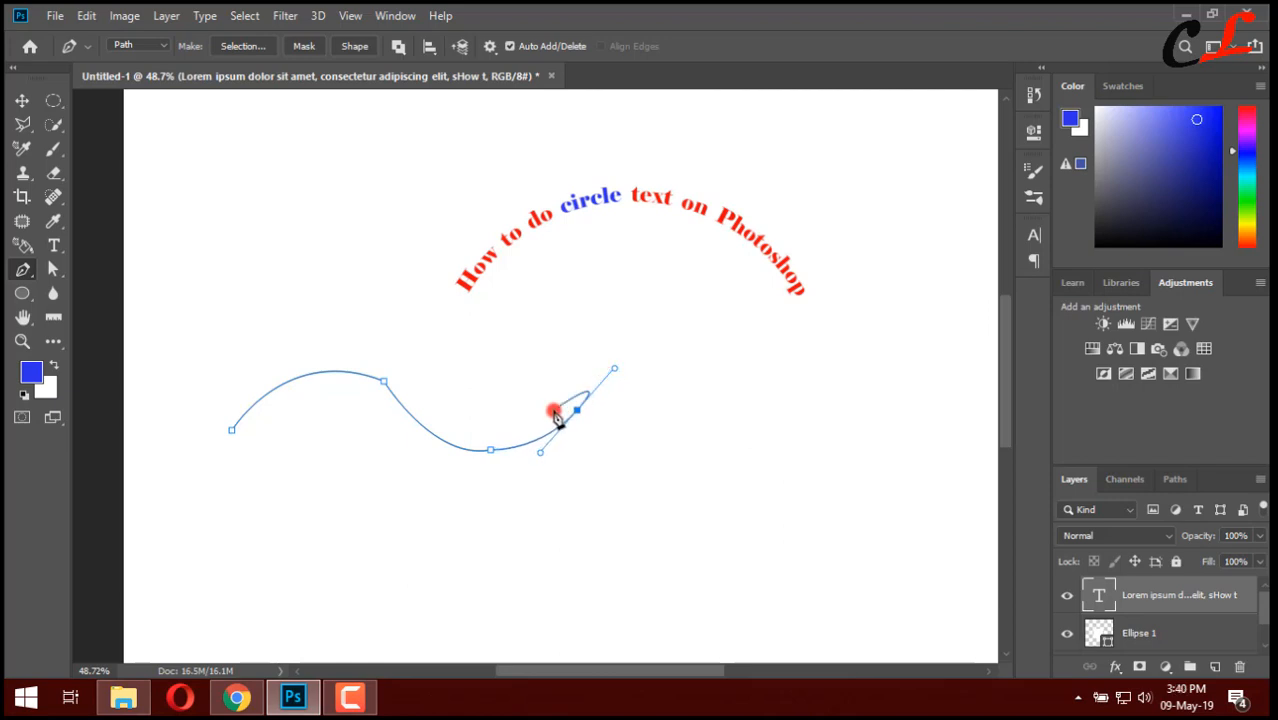
{"action": "key", "text": "Escape"}
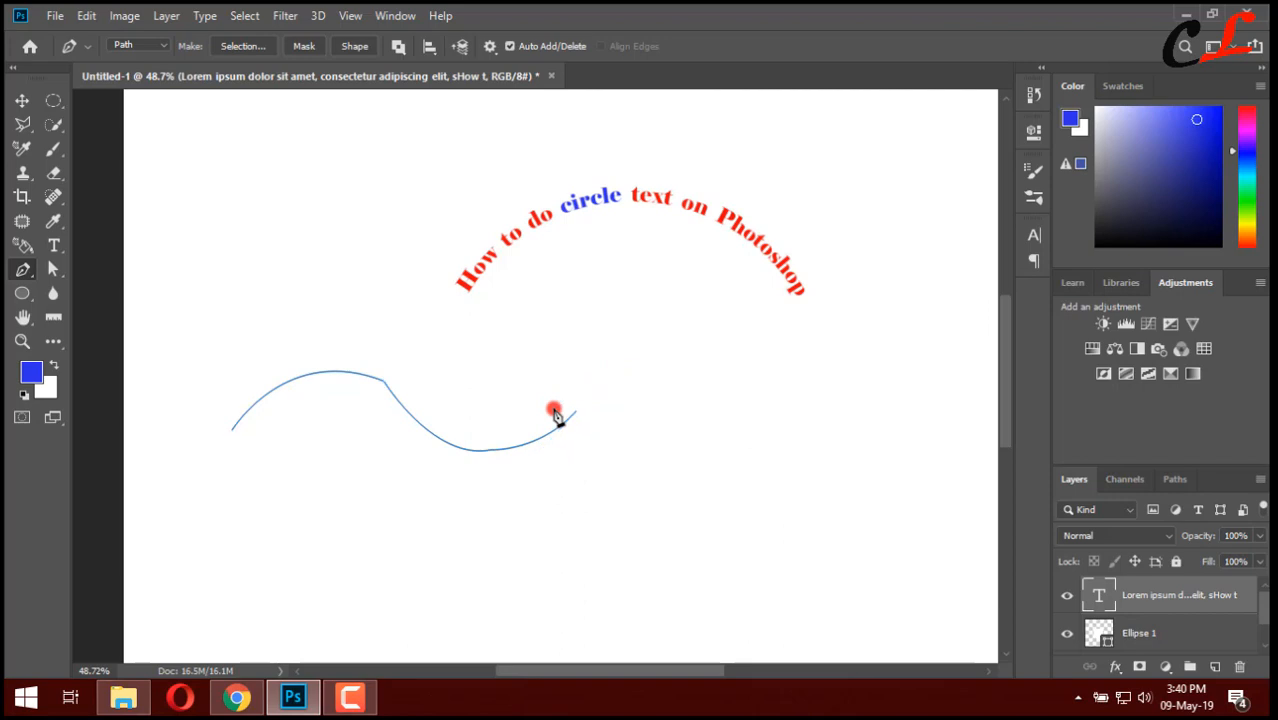
Step: Place Lorem ipsum placeholder text along the wavy path with the Type tool, cancelling the empty text layer from the first try
{"action": "left_click", "coordinate": [55, 247]}
{"action": "scroll", "coordinate": [237, 399], "scroll_direction": "up", "scroll_amount": 1}
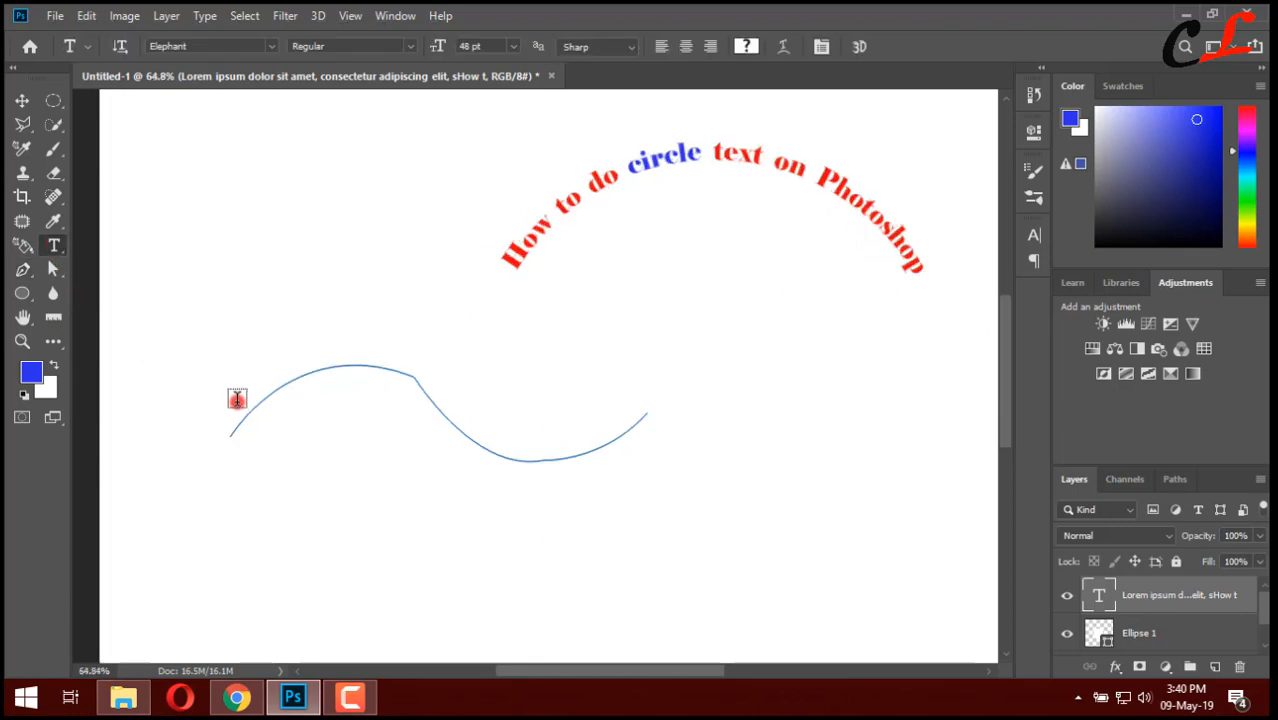
{"action": "scroll", "coordinate": [237, 400], "scroll_direction": "up", "scroll_amount": 1}
{"action": "scroll", "coordinate": [235, 404], "scroll_direction": "up", "scroll_amount": 4}
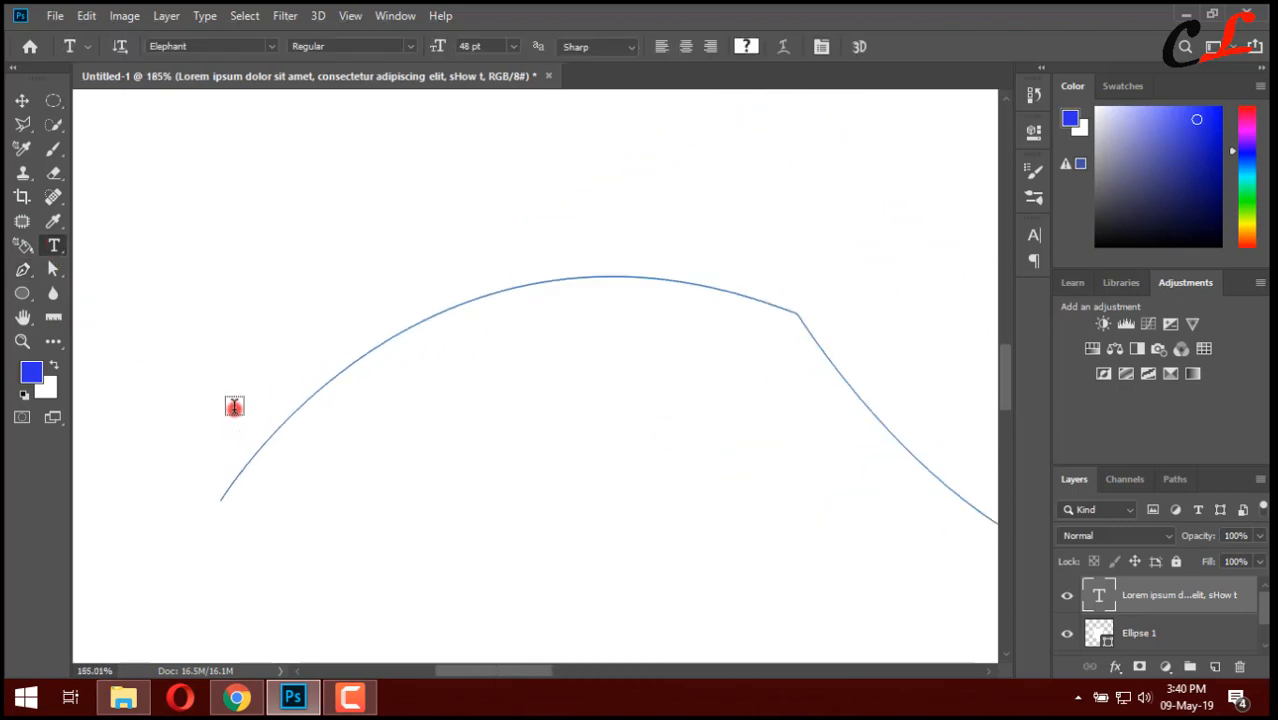
{"action": "scroll", "coordinate": [234, 406], "scroll_direction": "up", "scroll_amount": 1}
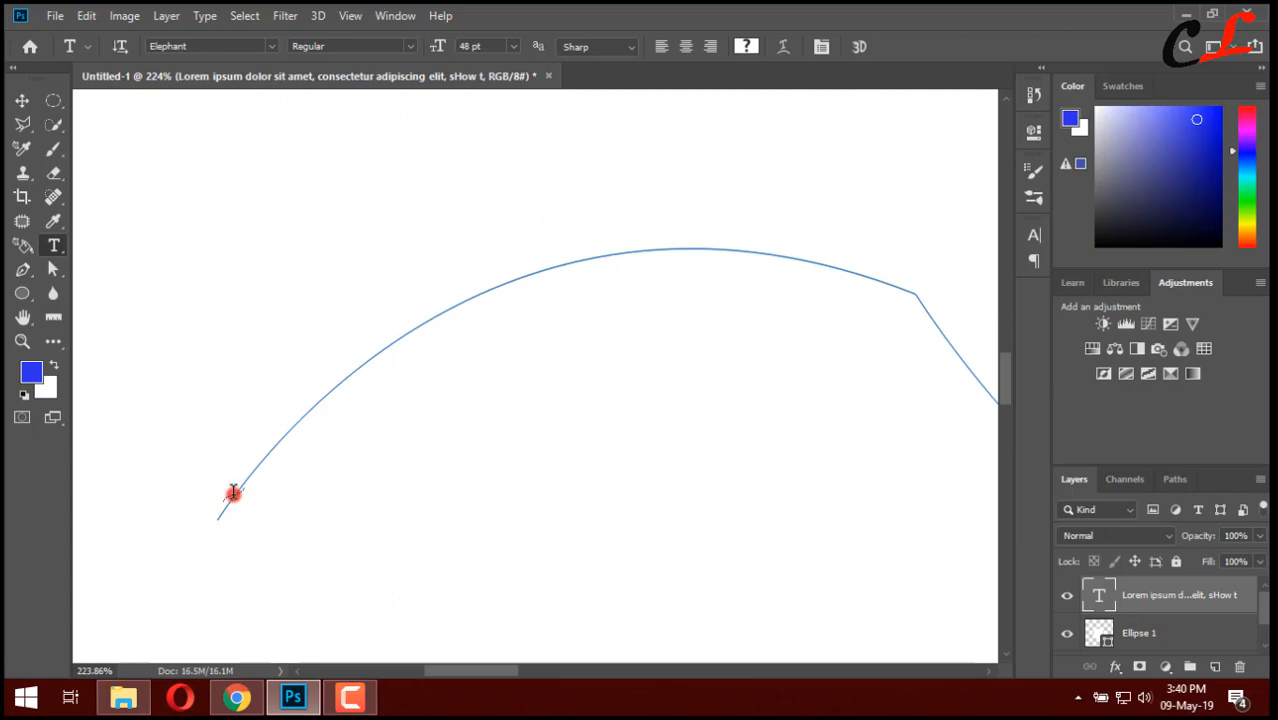
{"action": "left_click", "coordinate": [235, 490]}
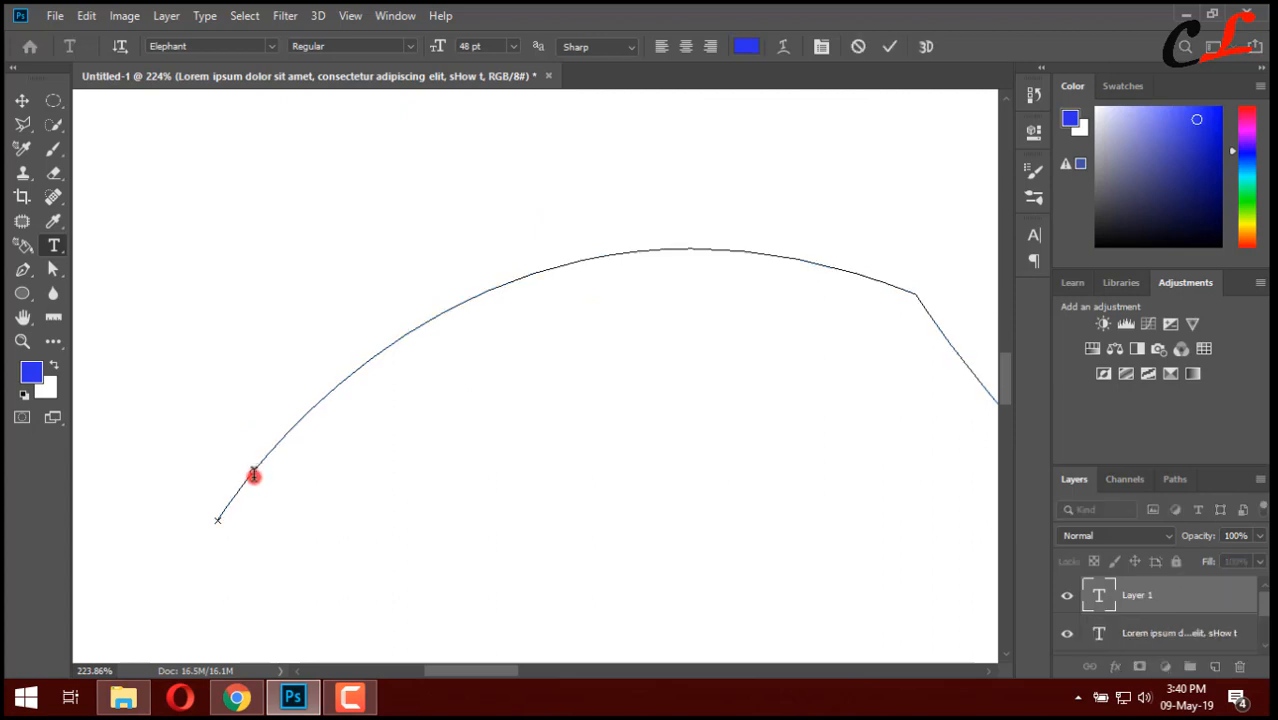
{"action": "left_click", "coordinate": [254, 475]}
{"action": "left_click", "coordinate": [860, 45]}
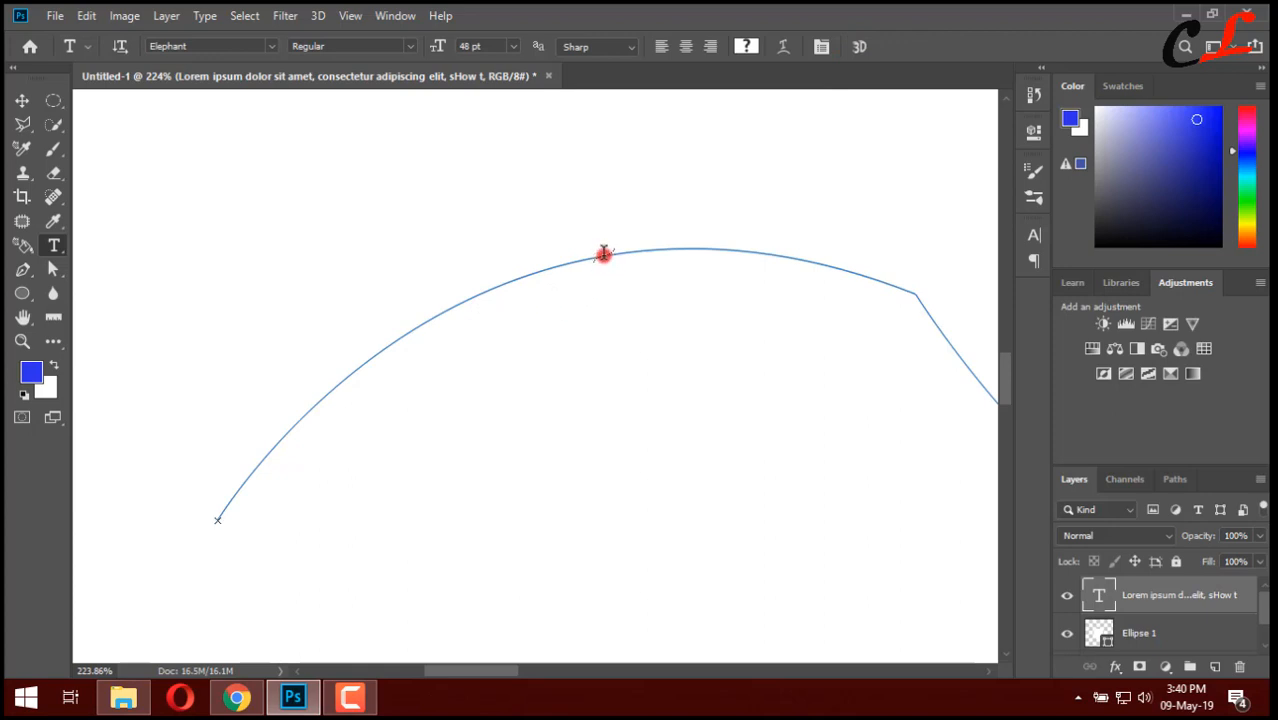
{"action": "left_click", "coordinate": [604, 254]}
{"action": "scroll", "coordinate": [609, 295], "scroll_direction": "down", "scroll_amount": 5}
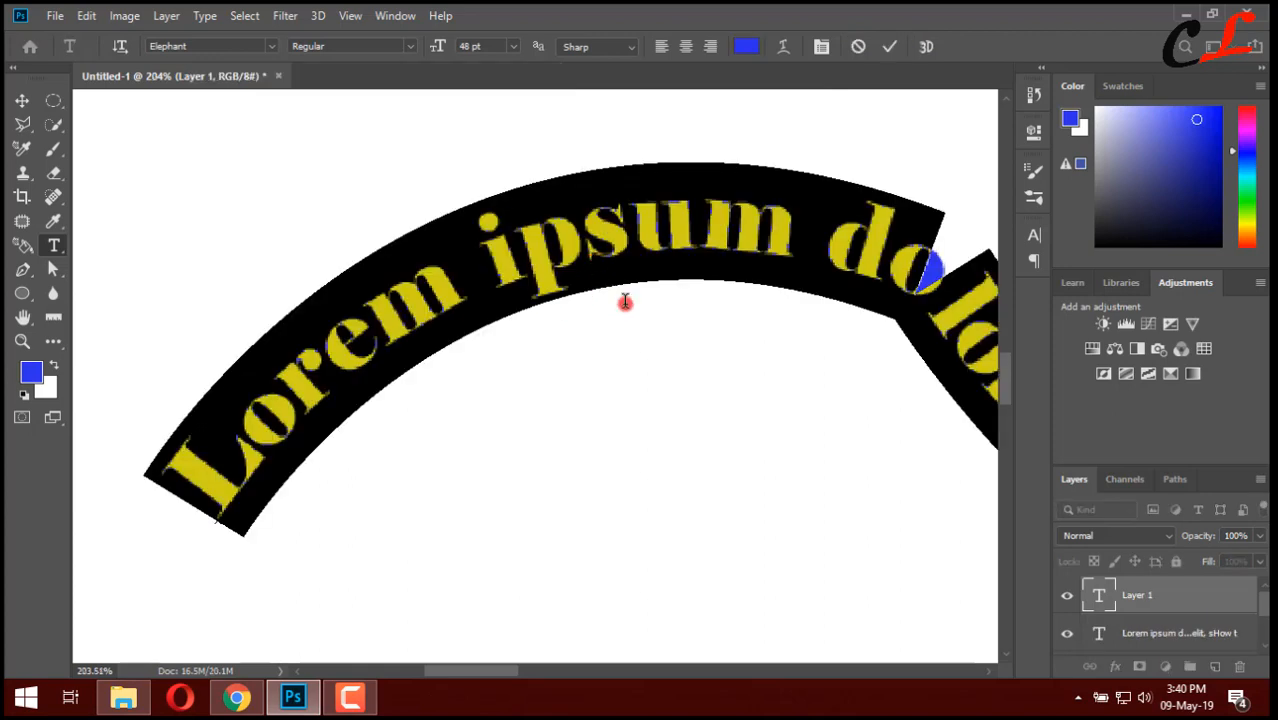
{"action": "scroll", "coordinate": [730, 344], "scroll_direction": "down", "scroll_amount": 3}
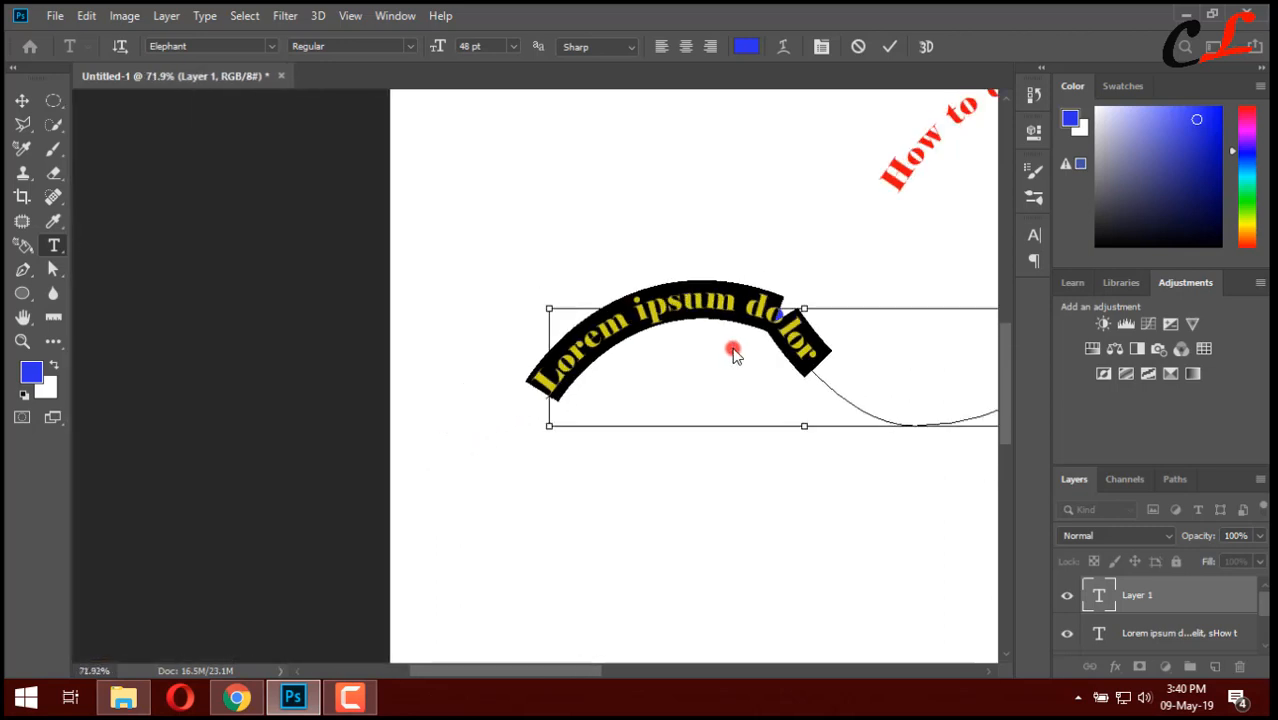
{"action": "key", "text": "ctrl"}
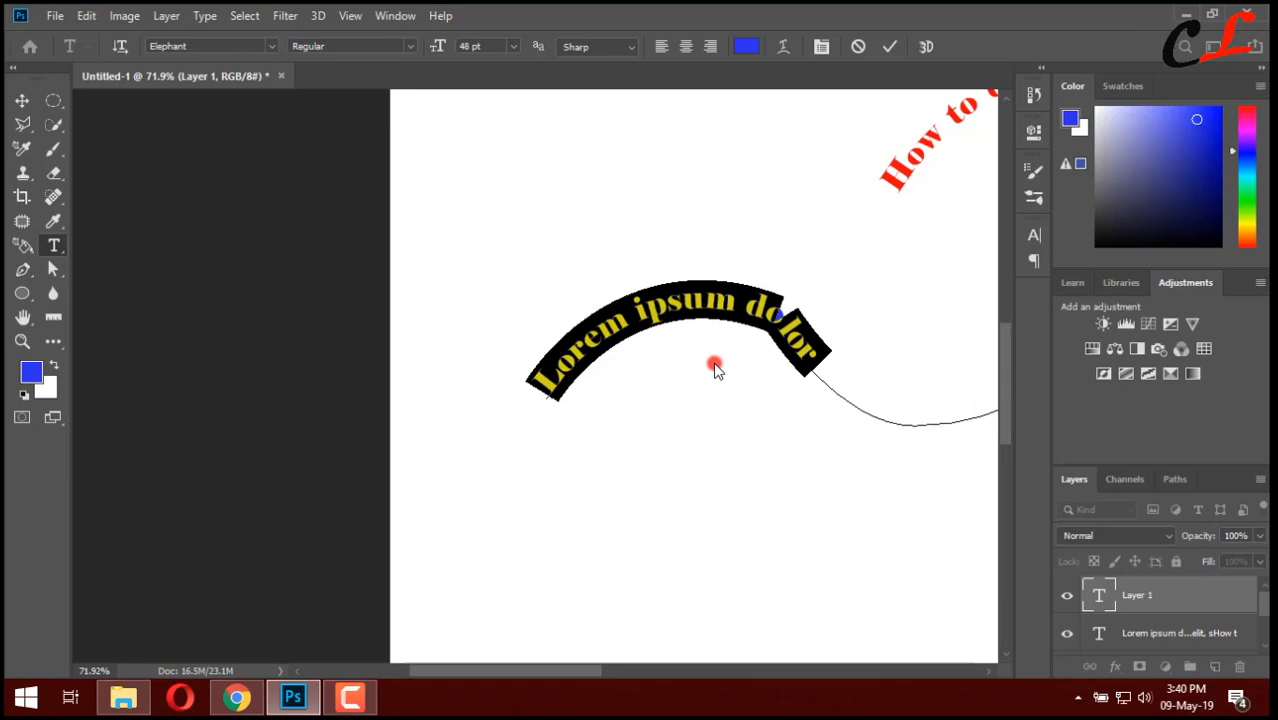
{"action": "scroll", "coordinate": [697, 400], "scroll_direction": "down", "scroll_amount": 2}
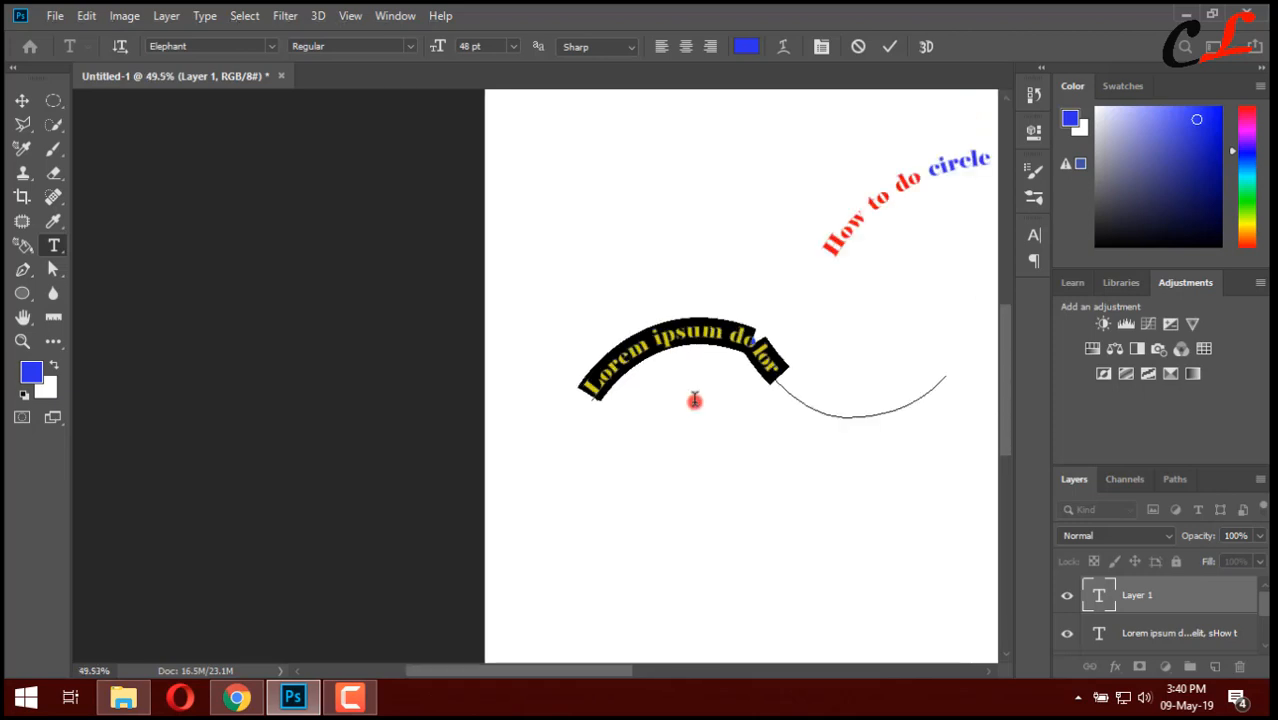
{"action": "scroll", "coordinate": [745, 395], "scroll_direction": "right", "scroll_amount": 5}
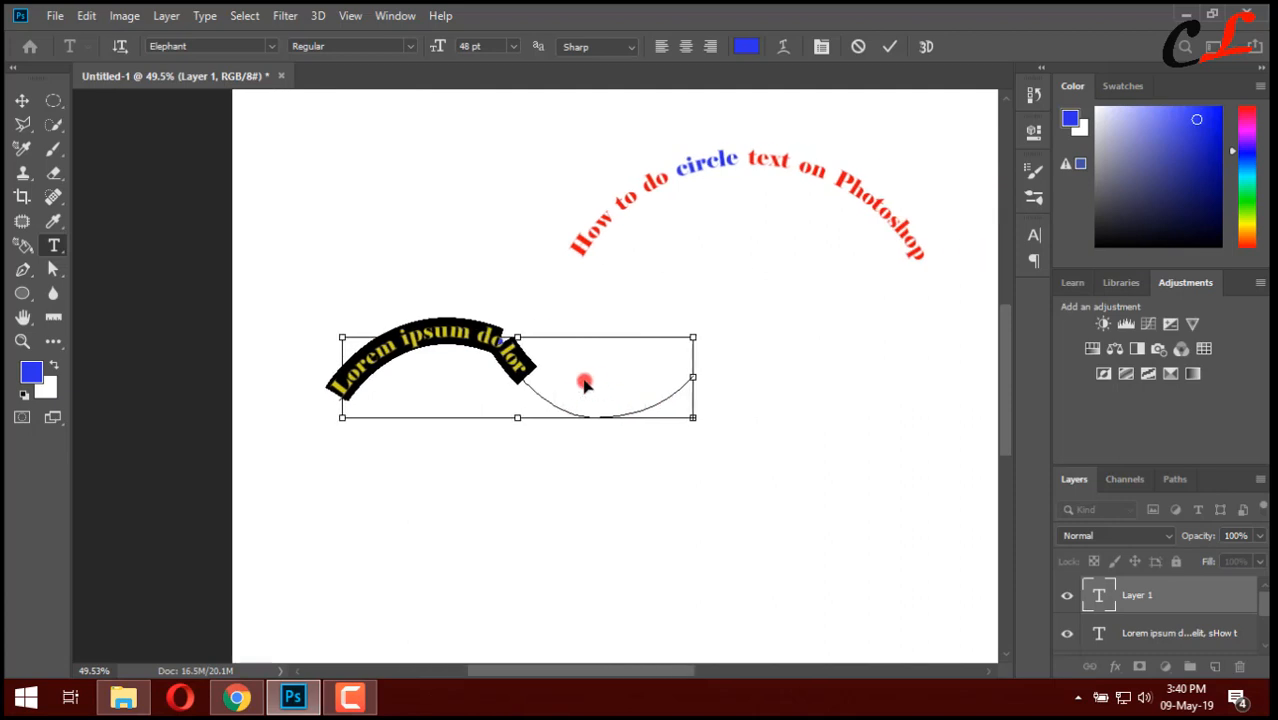
Step: Flip the placeholder text to the underside of the wavy path, stretch it over the path's length, and shift its start slightly inward
{"action": "left_click", "coordinate": [517, 375]}
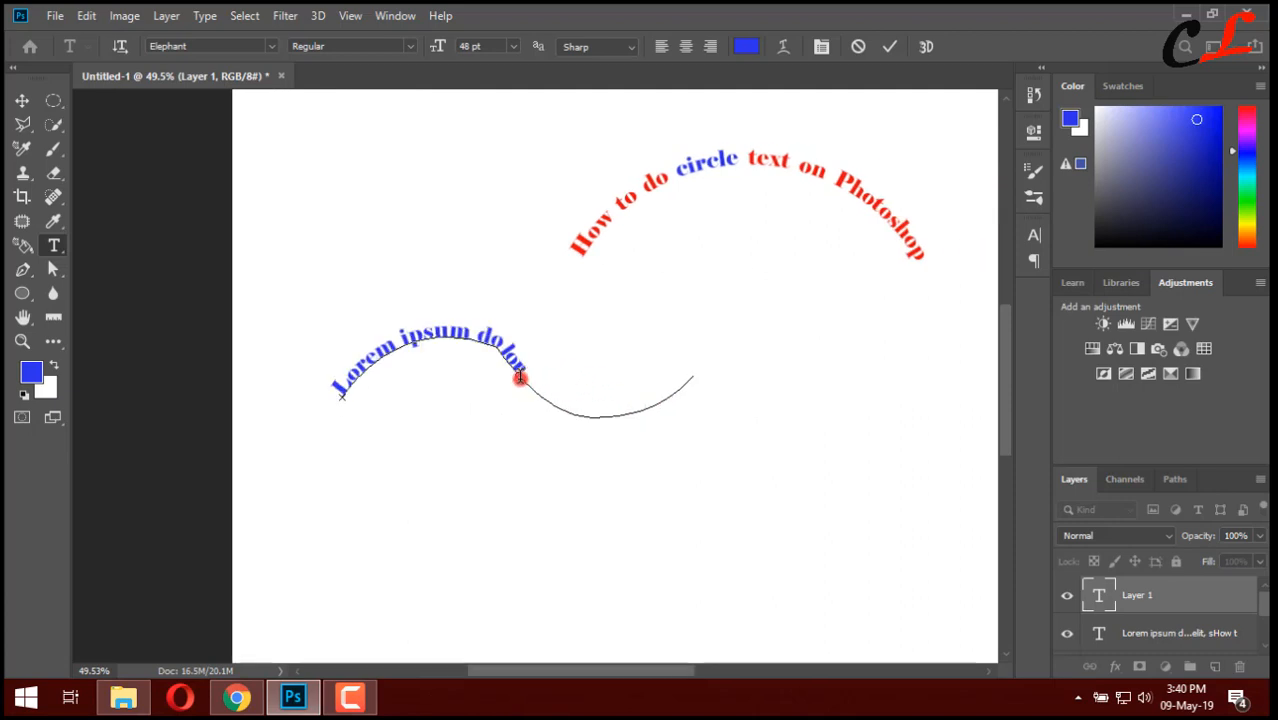
{"action": "key", "text": "super"}
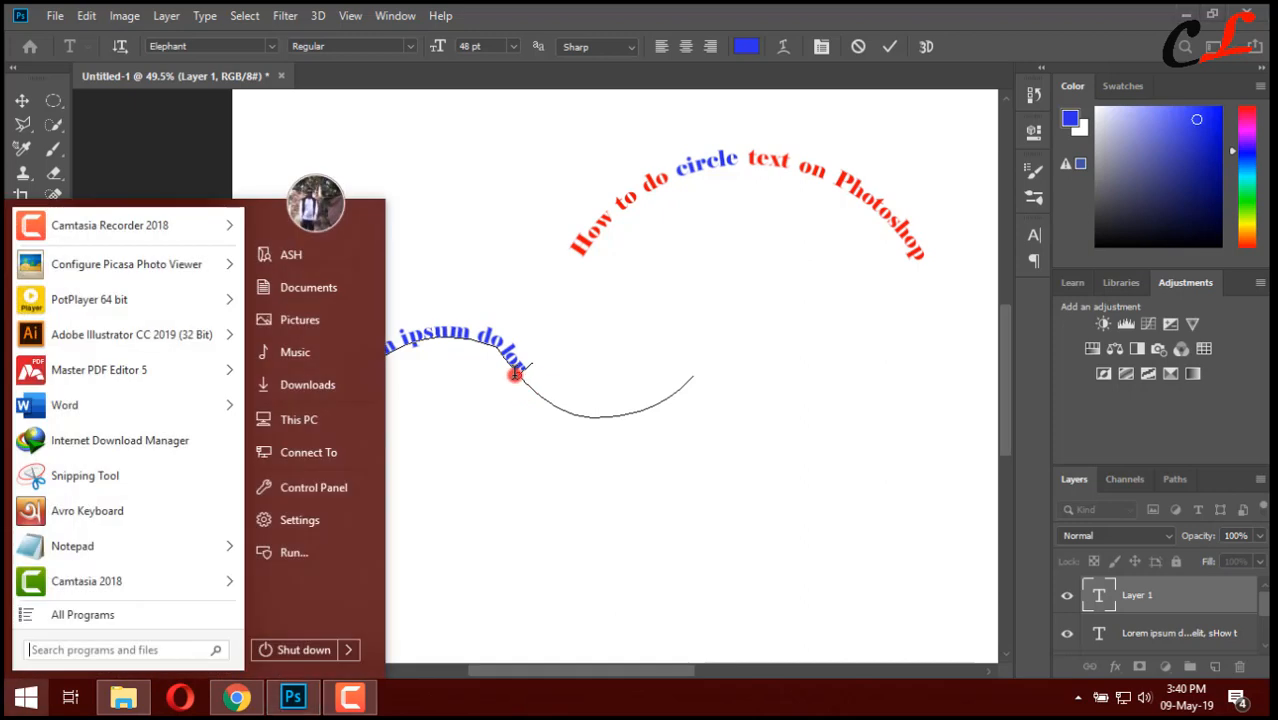
{"action": "key", "text": "Escape"}
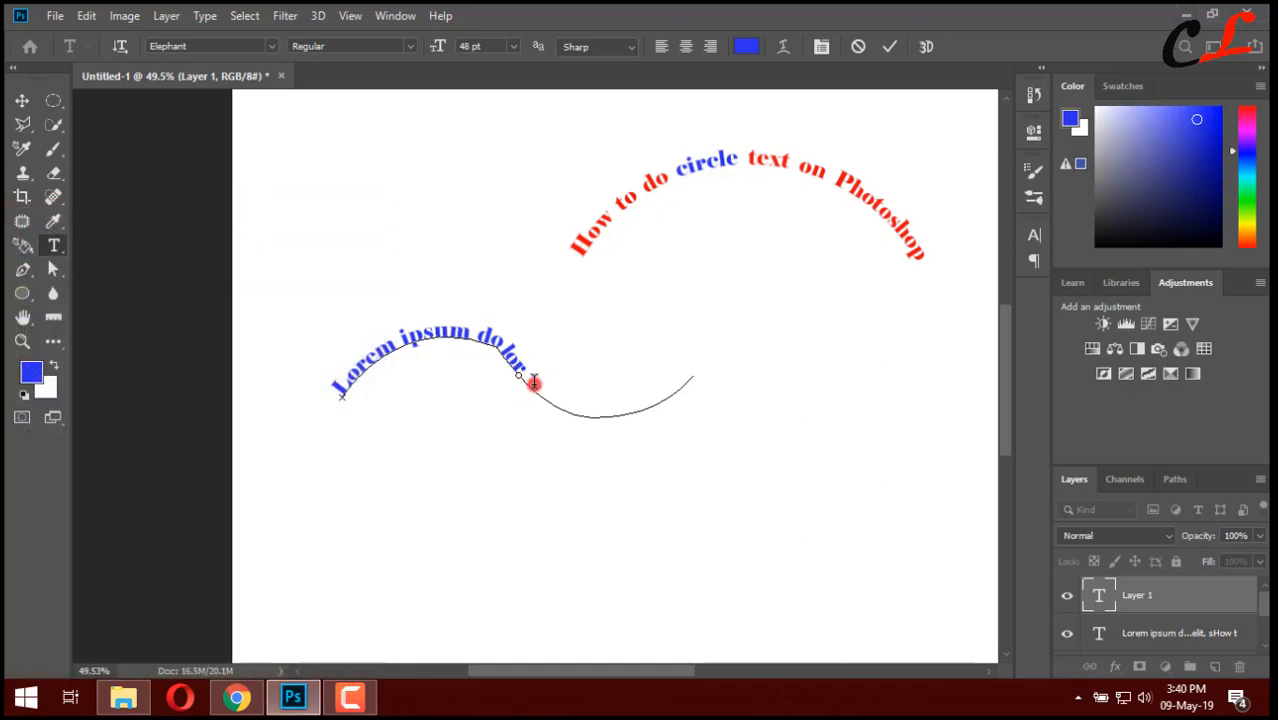
{"action": "key", "text": "ctrl"}
{"action": "mouse_move", "coordinate": [520, 380]}
{"action": "left_mouse_down"}
{"action": "mouse_move", "coordinate": [556, 400]}
{"action": "mouse_move", "coordinate": [651, 398]}
{"action": "mouse_move", "coordinate": [708, 372]}
{"action": "mouse_move", "coordinate": [656, 383]}
{"action": "mouse_move", "coordinate": [461, 373]}
{"action": "mouse_move", "coordinate": [467, 390]}
{"action": "left_mouse_up"}
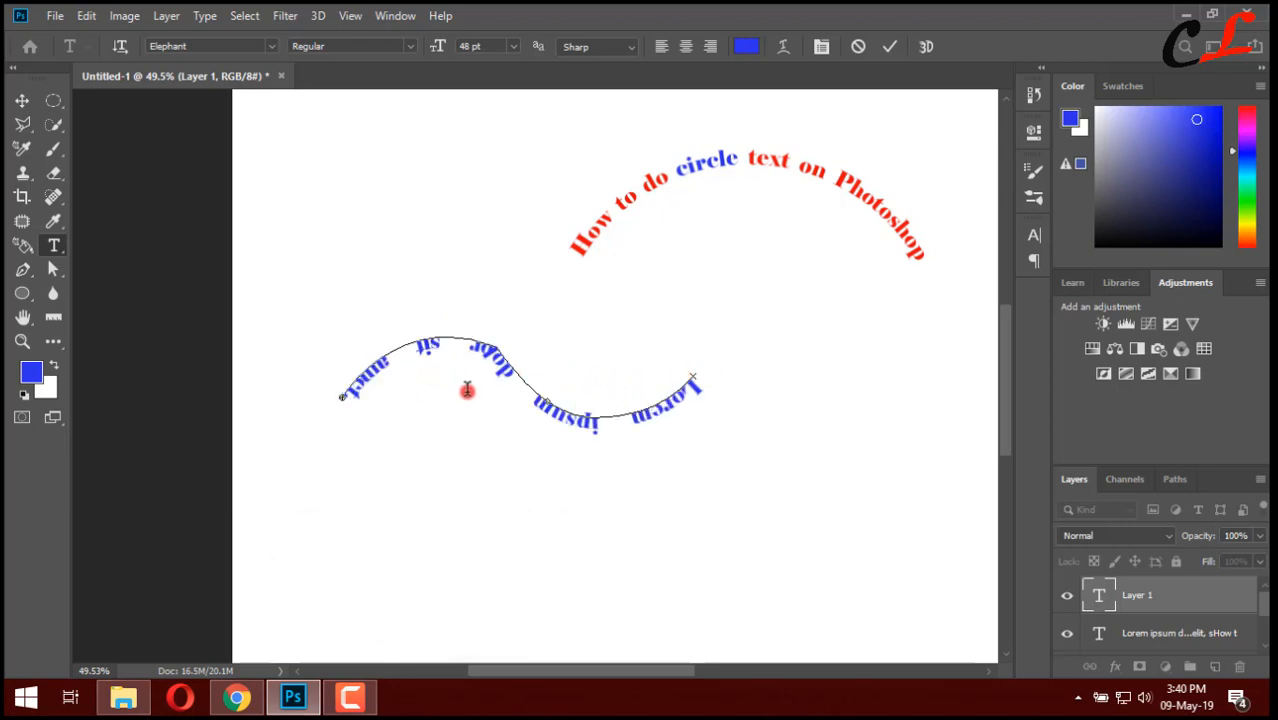
{"action": "mouse_move", "coordinate": [651, 404]}
{"action": "left_mouse_down"}
{"action": "mouse_move", "coordinate": [697, 392]}
{"action": "mouse_move", "coordinate": [640, 415]}
{"action": "left_mouse_up"}
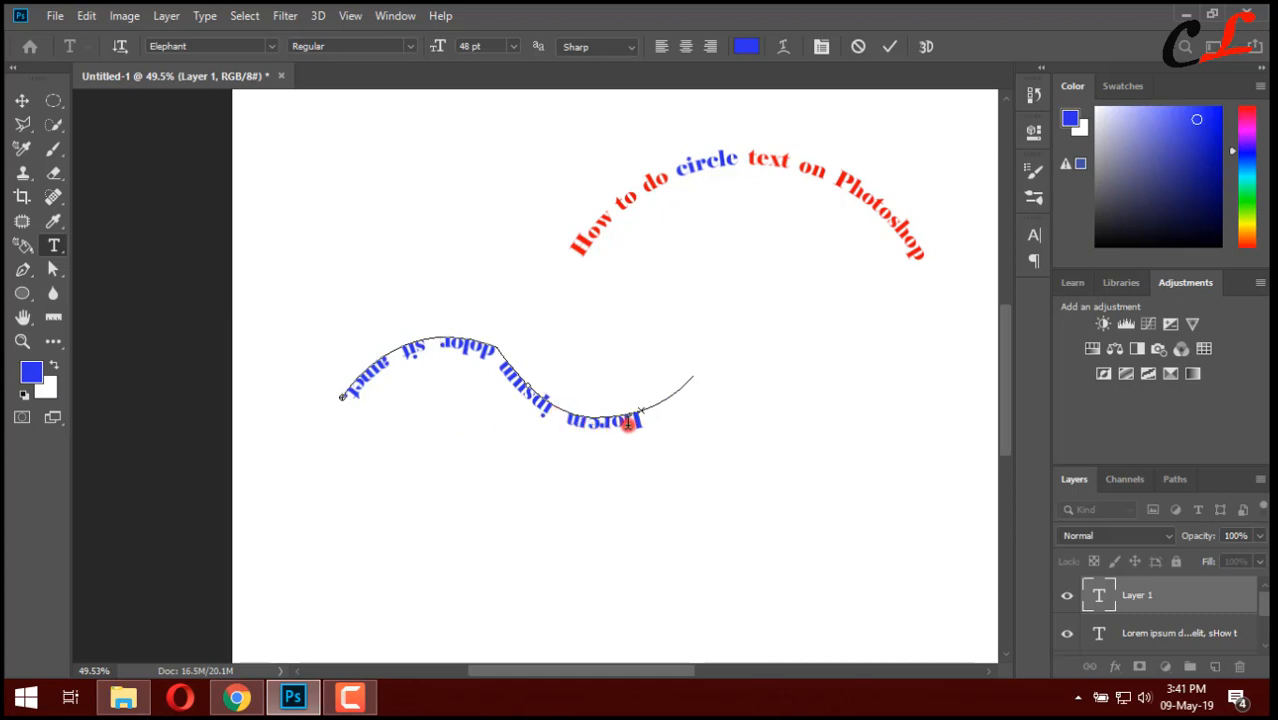
Step: Rotate the wavy text by about 179.76 degrees with Free Transform and apply it, so the words read upright
{"action": "key", "text": "ctrl+t"}
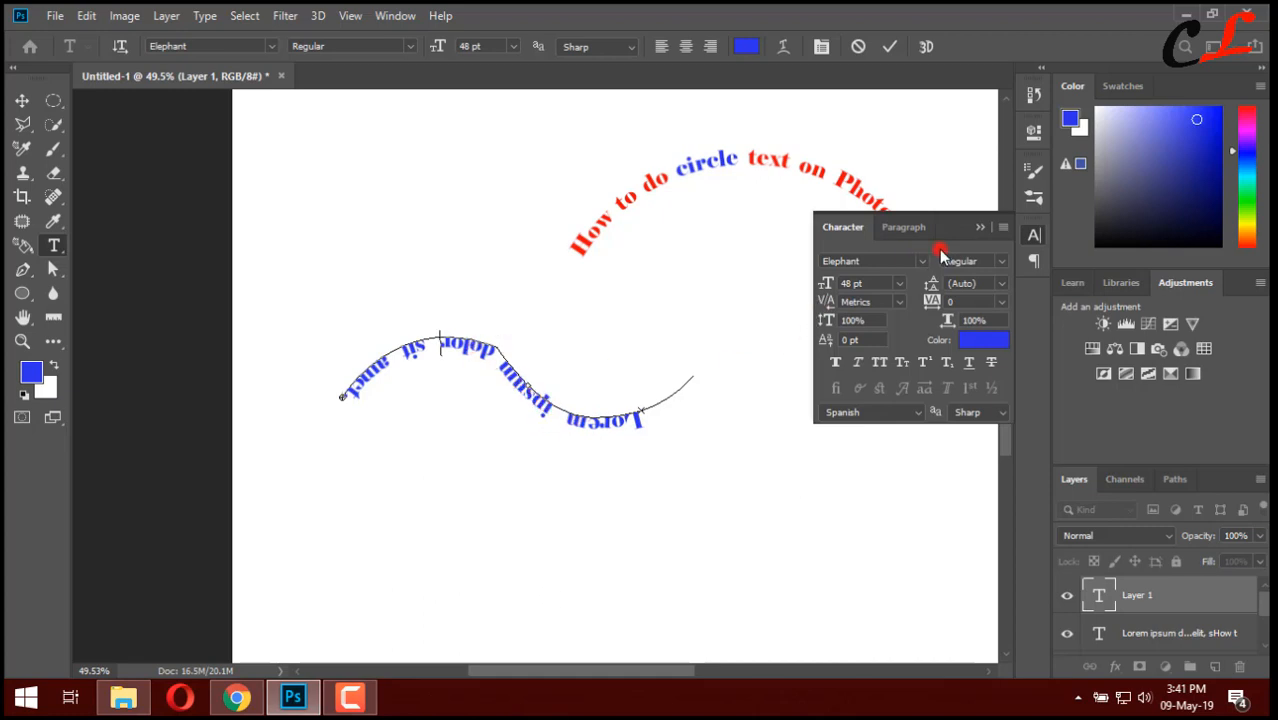
{"action": "left_click", "coordinate": [982, 227]}
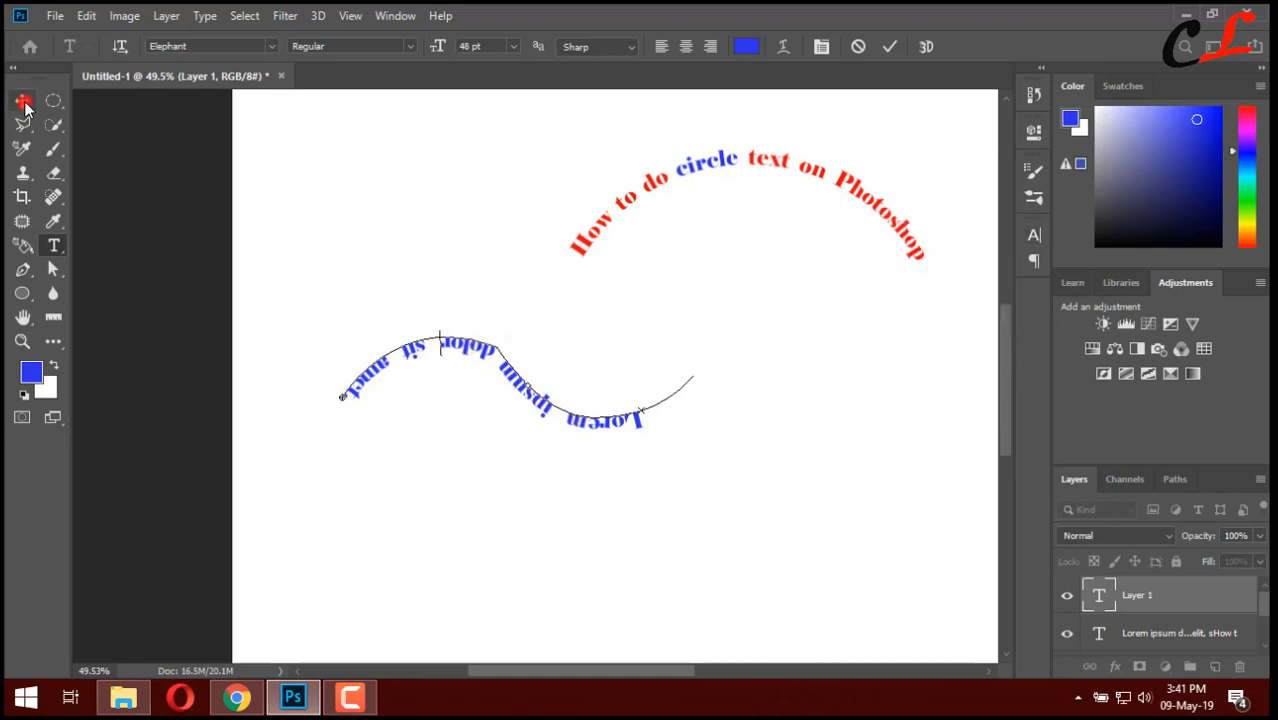
{"action": "left_click", "coordinate": [22, 101]}
{"action": "left_click_drag", "start_coordinate": [464, 353], "coordinate": [497, 357]}
{"action": "key", "text": "ctrl+t"}
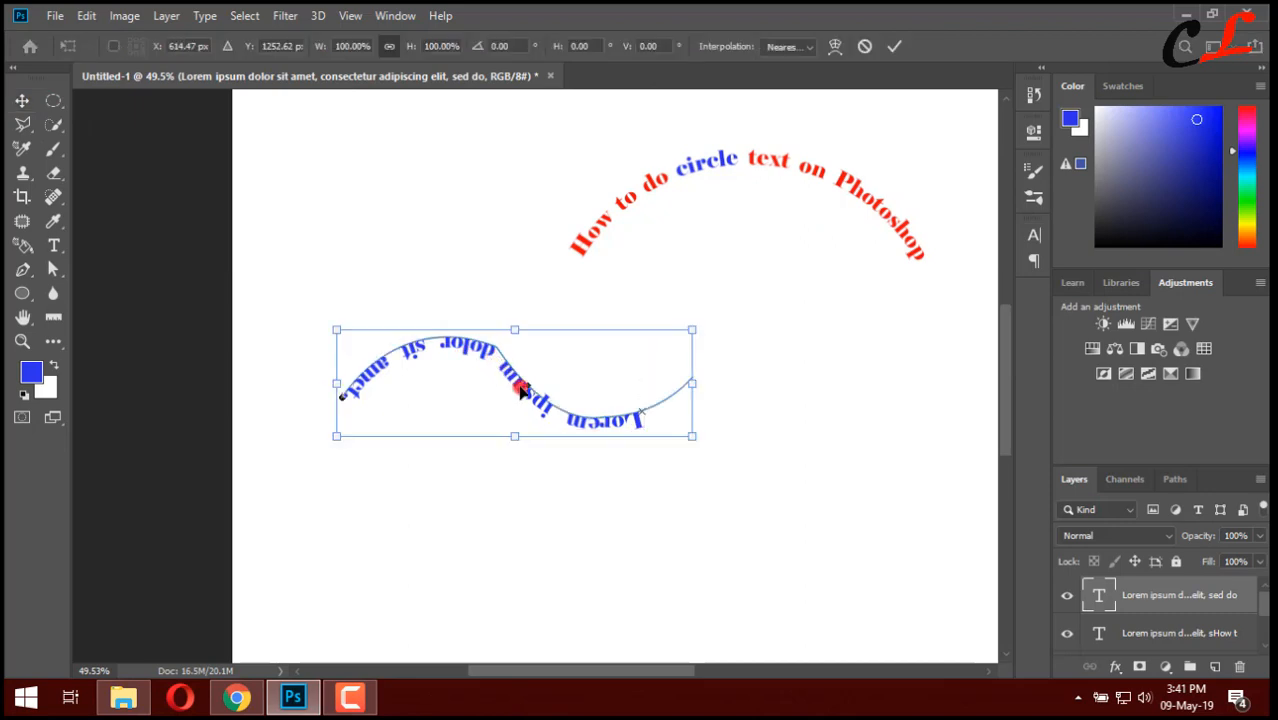
{"action": "left_click_drag", "start_coordinate": [707, 428], "coordinate": [375, 353]}
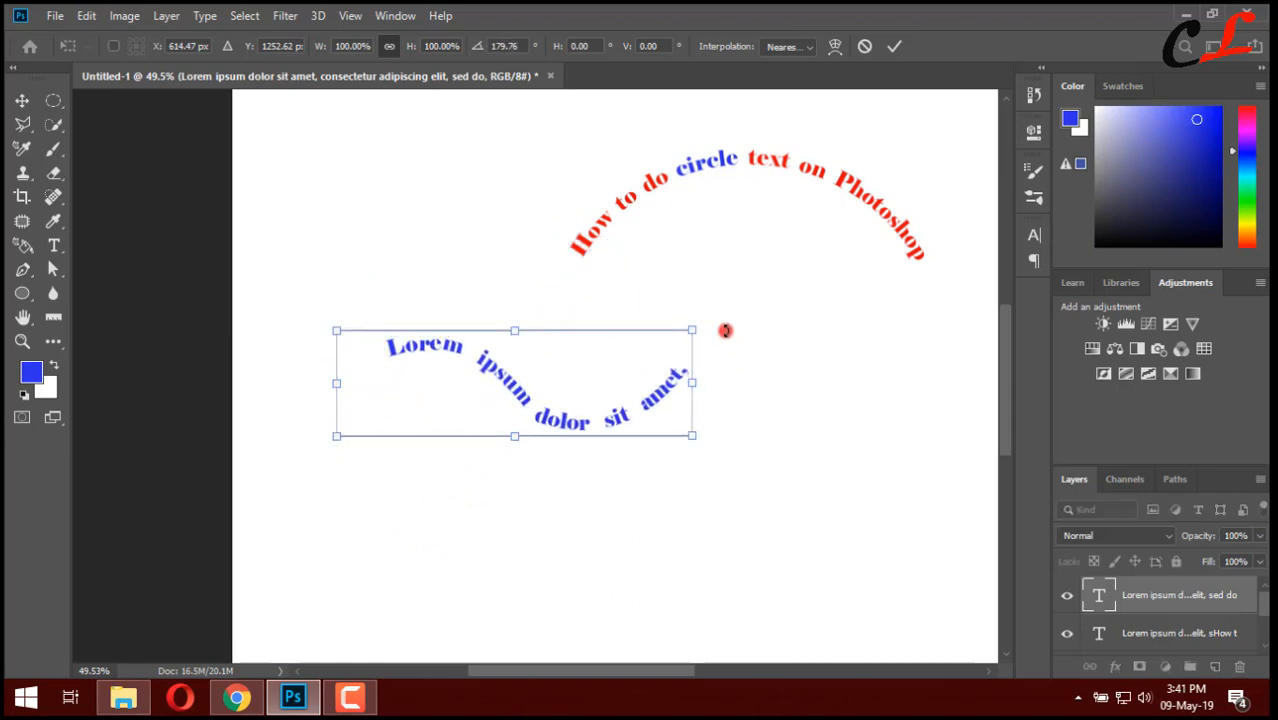
{"action": "left_click", "coordinate": [893, 47]}
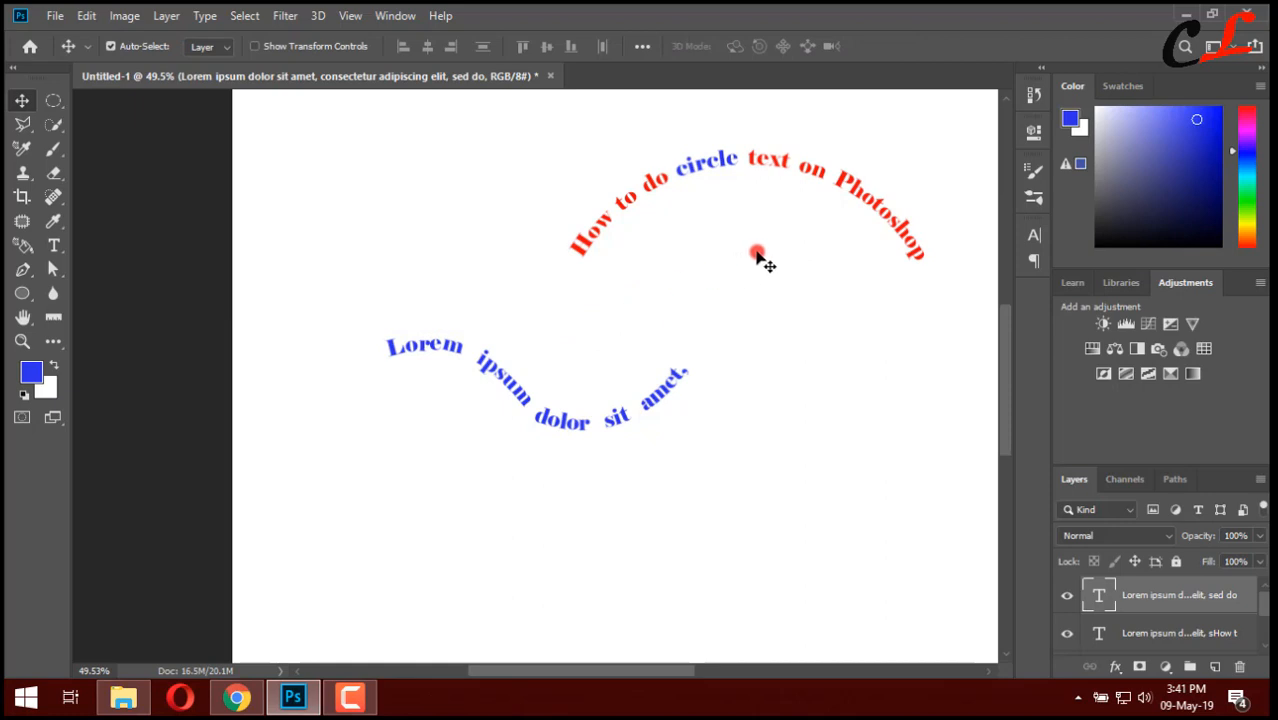
{"action": "left_click", "coordinate": [269, 185]}
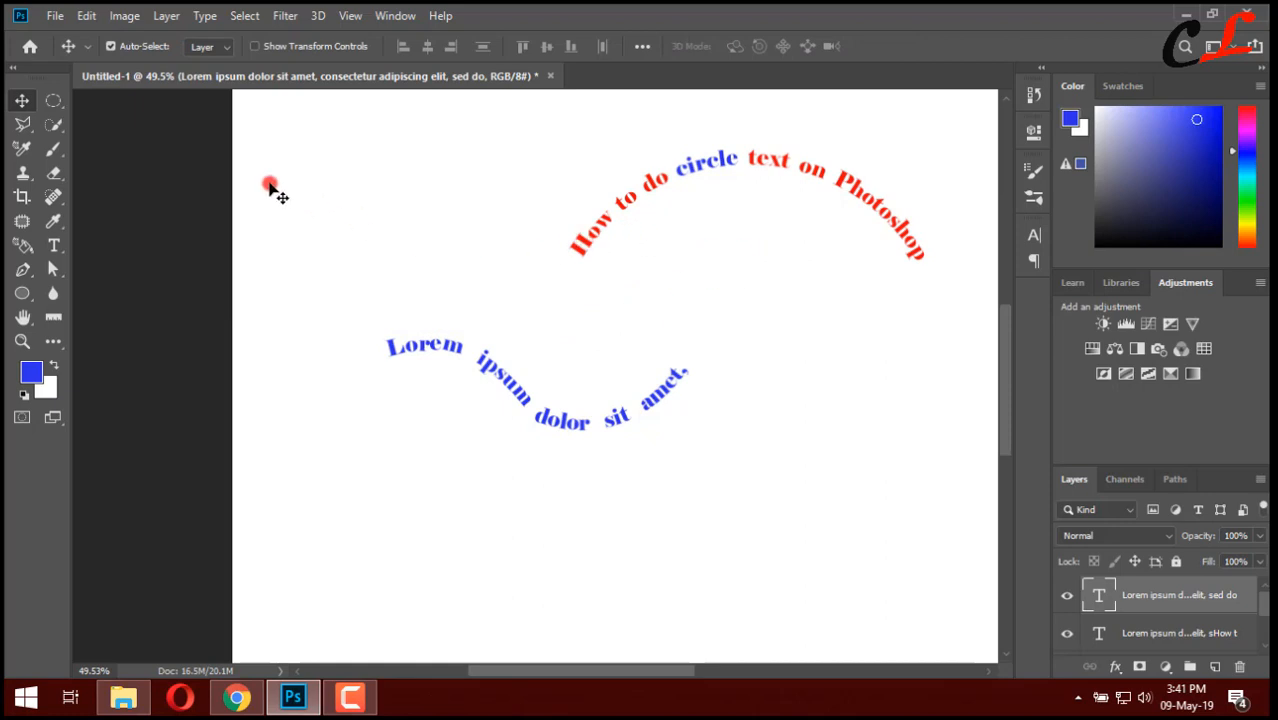